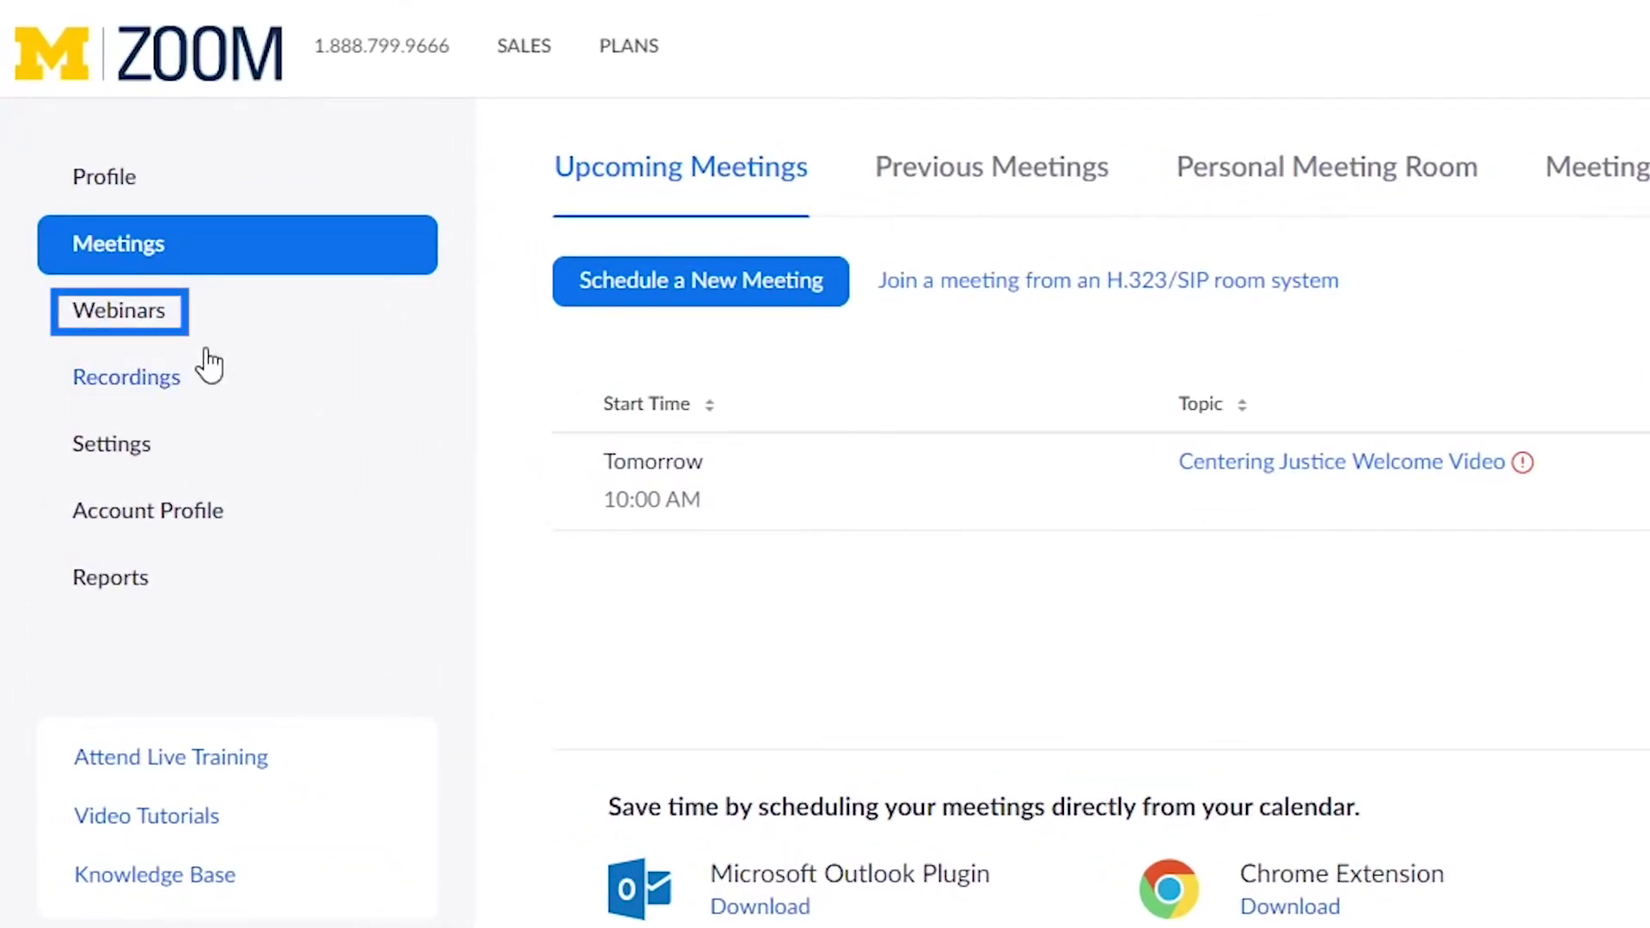
# Go to the Webinars list and open Webinar Event #1's management page
pyautogui.click(119, 311)
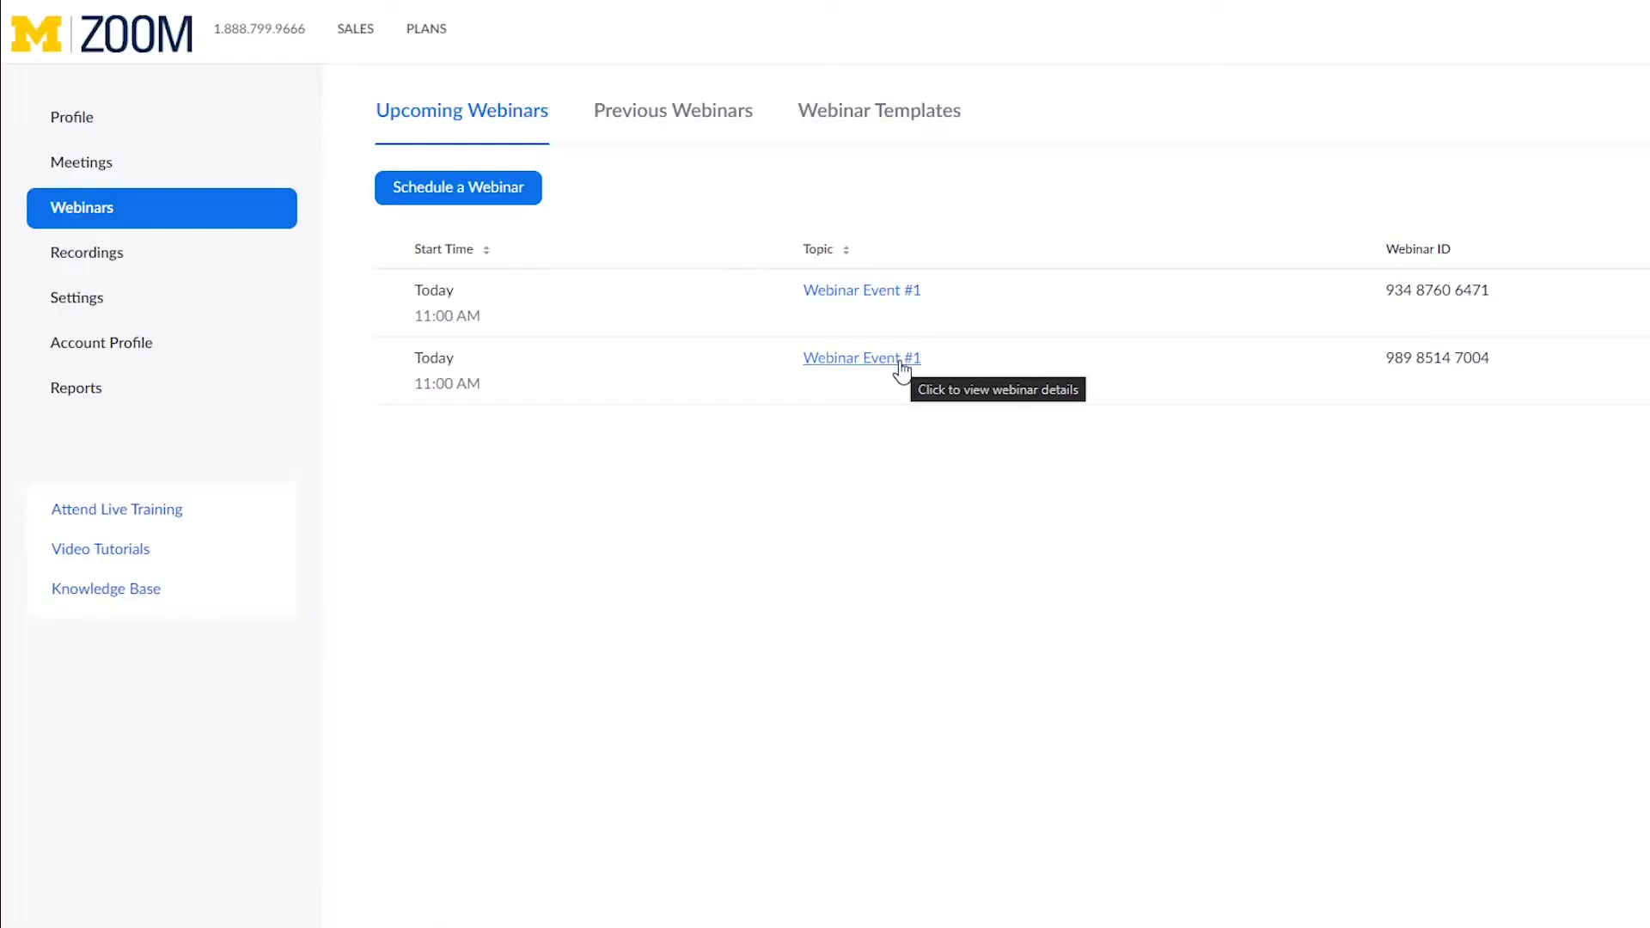
pyautogui.click(903, 360)
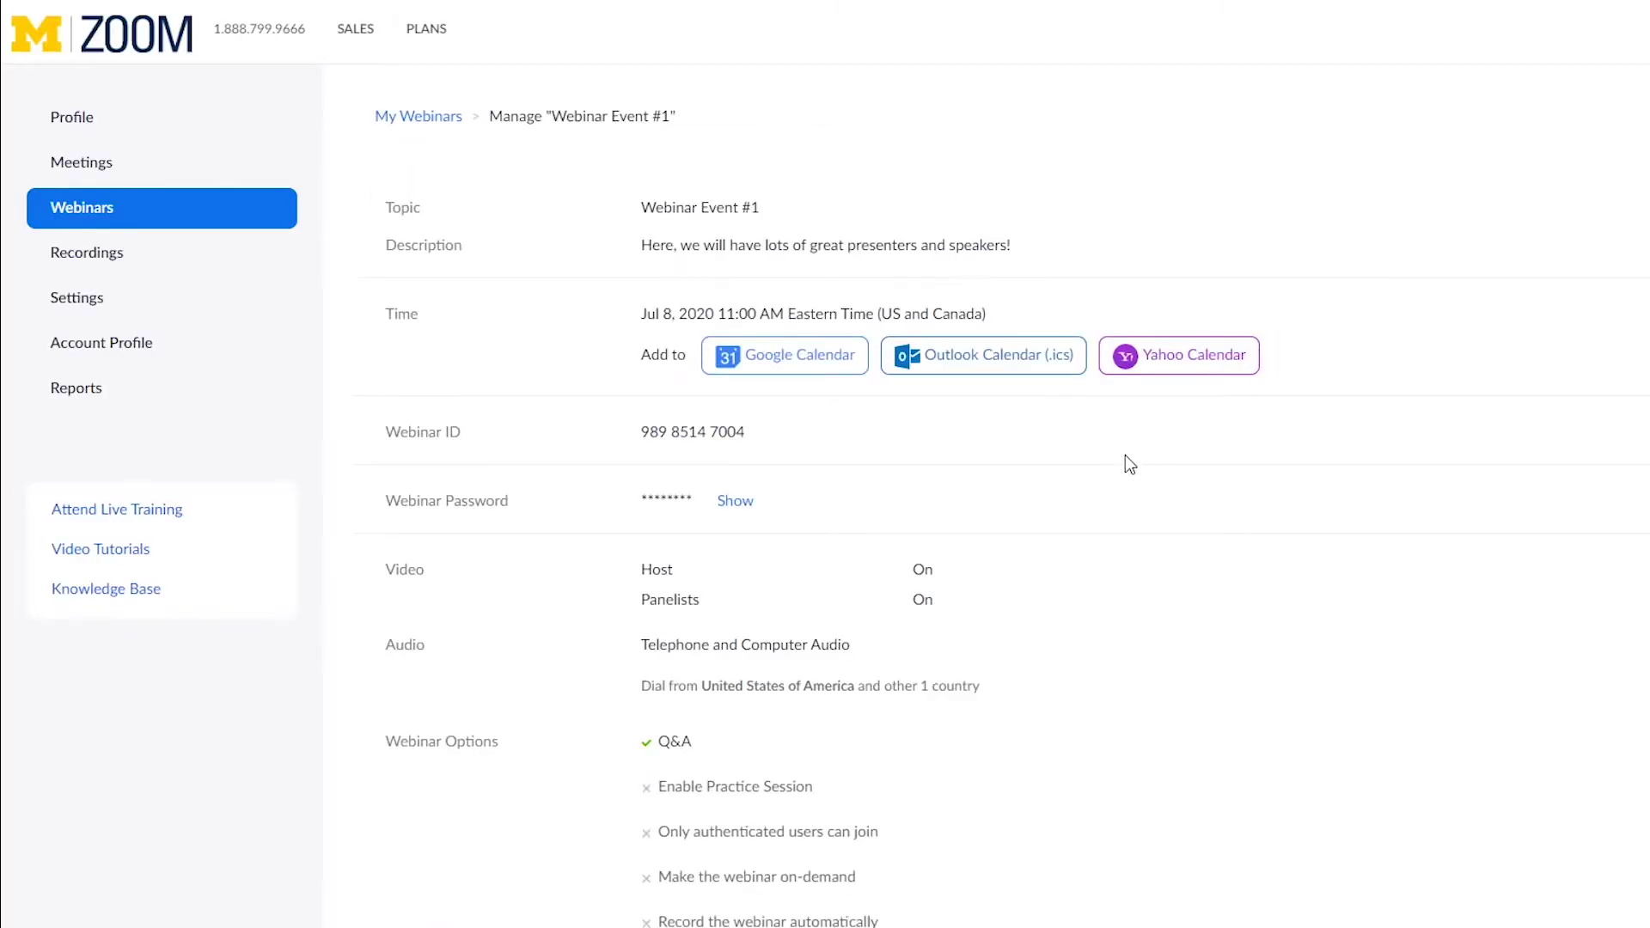
pyautogui.scroll(-5, 1125, 455)
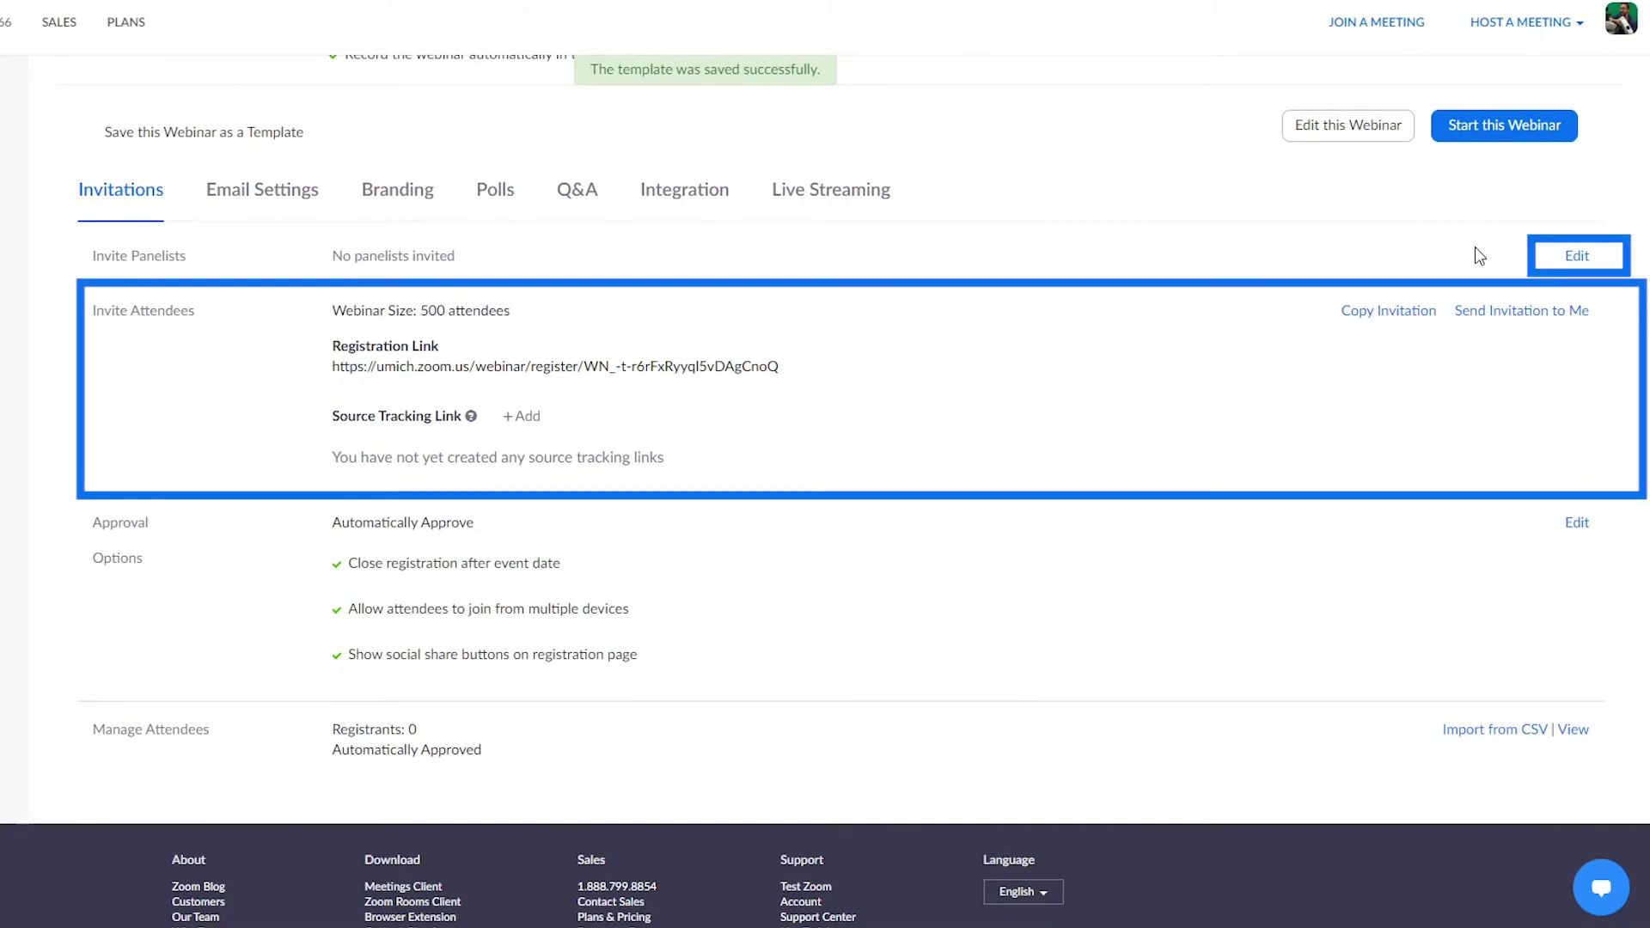
# Add a panelist's name and email to Webinar Event #1 and send the invitation
pyautogui.click(1575, 255)
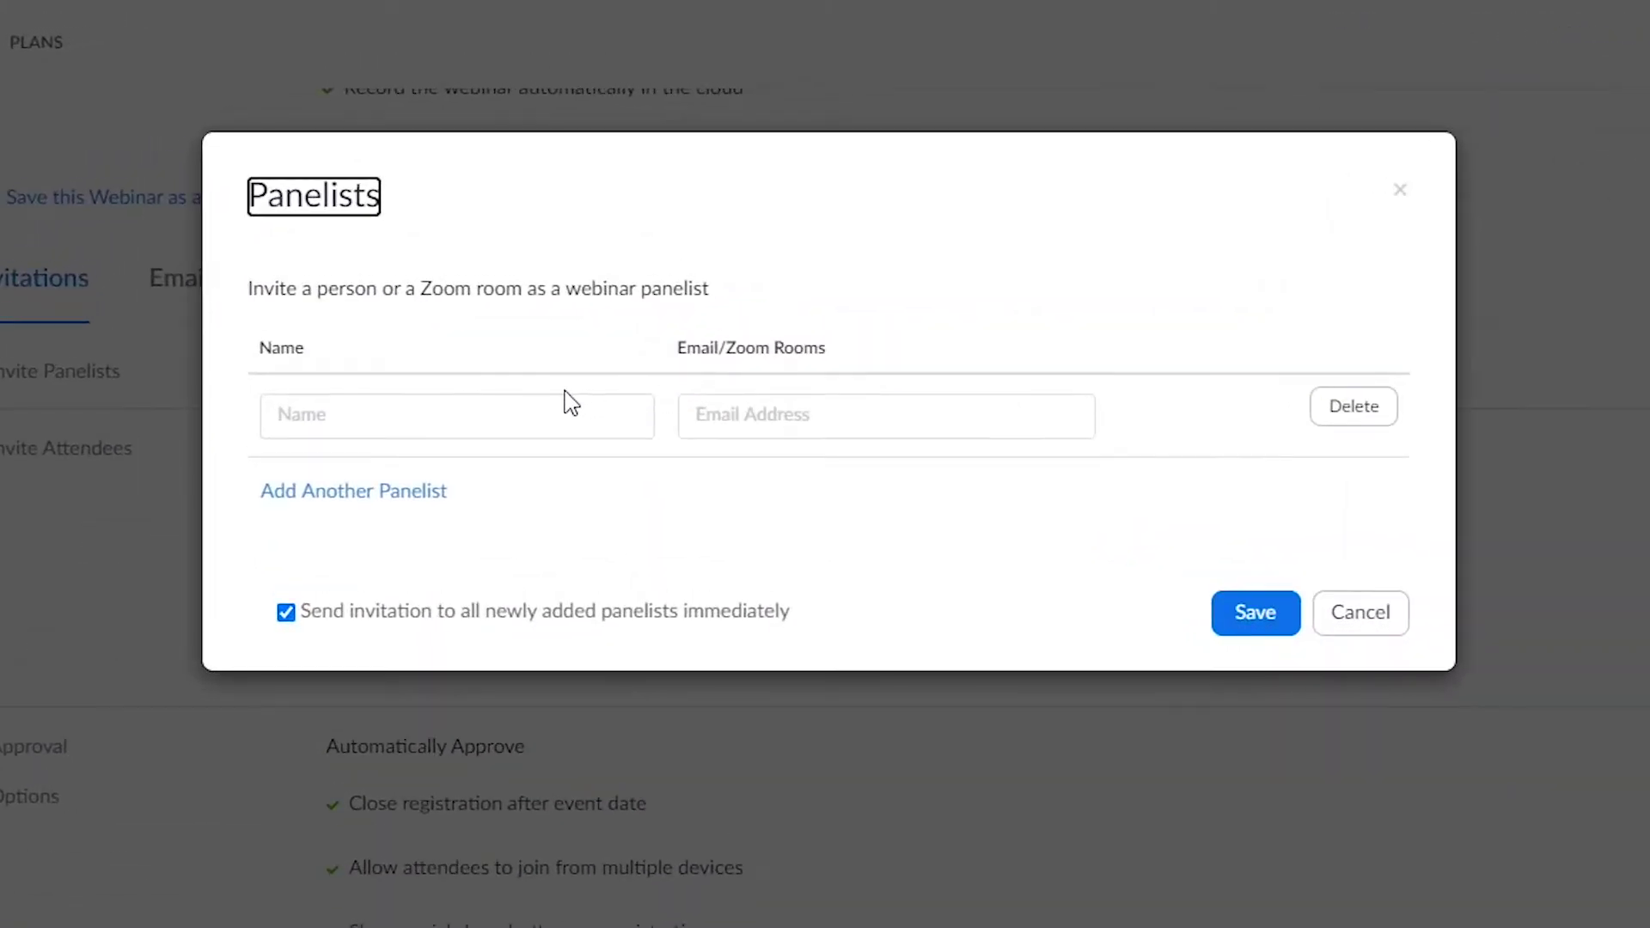
pyautogui.click(438, 413)
pyautogui.write('Phil B')
pyautogui.click(851, 415)
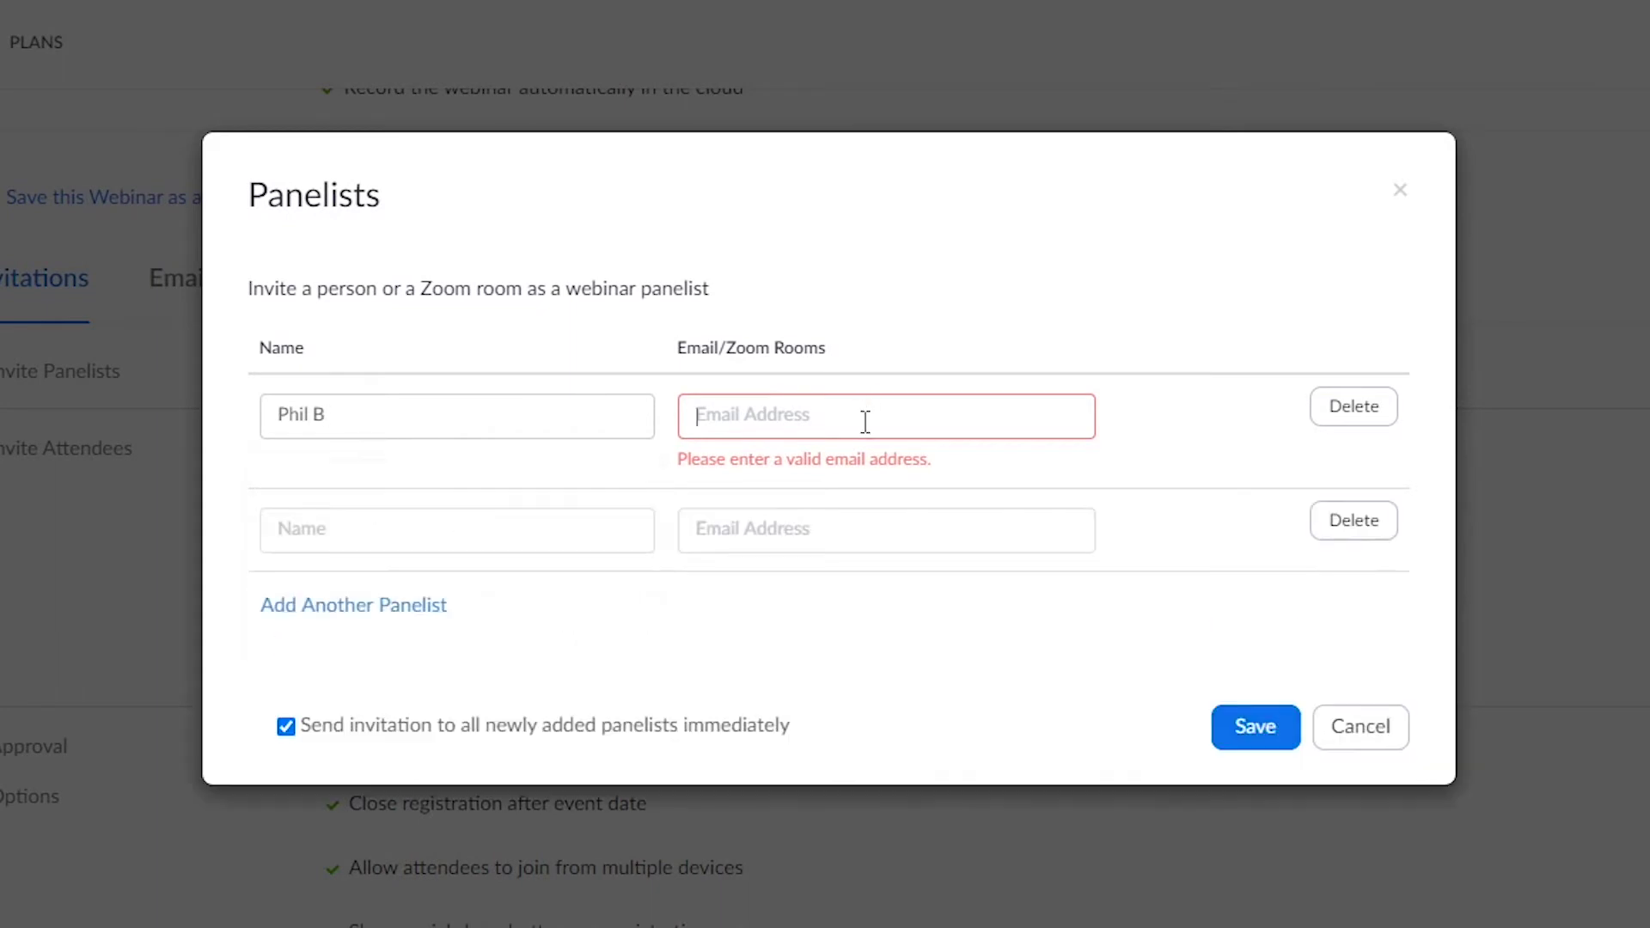
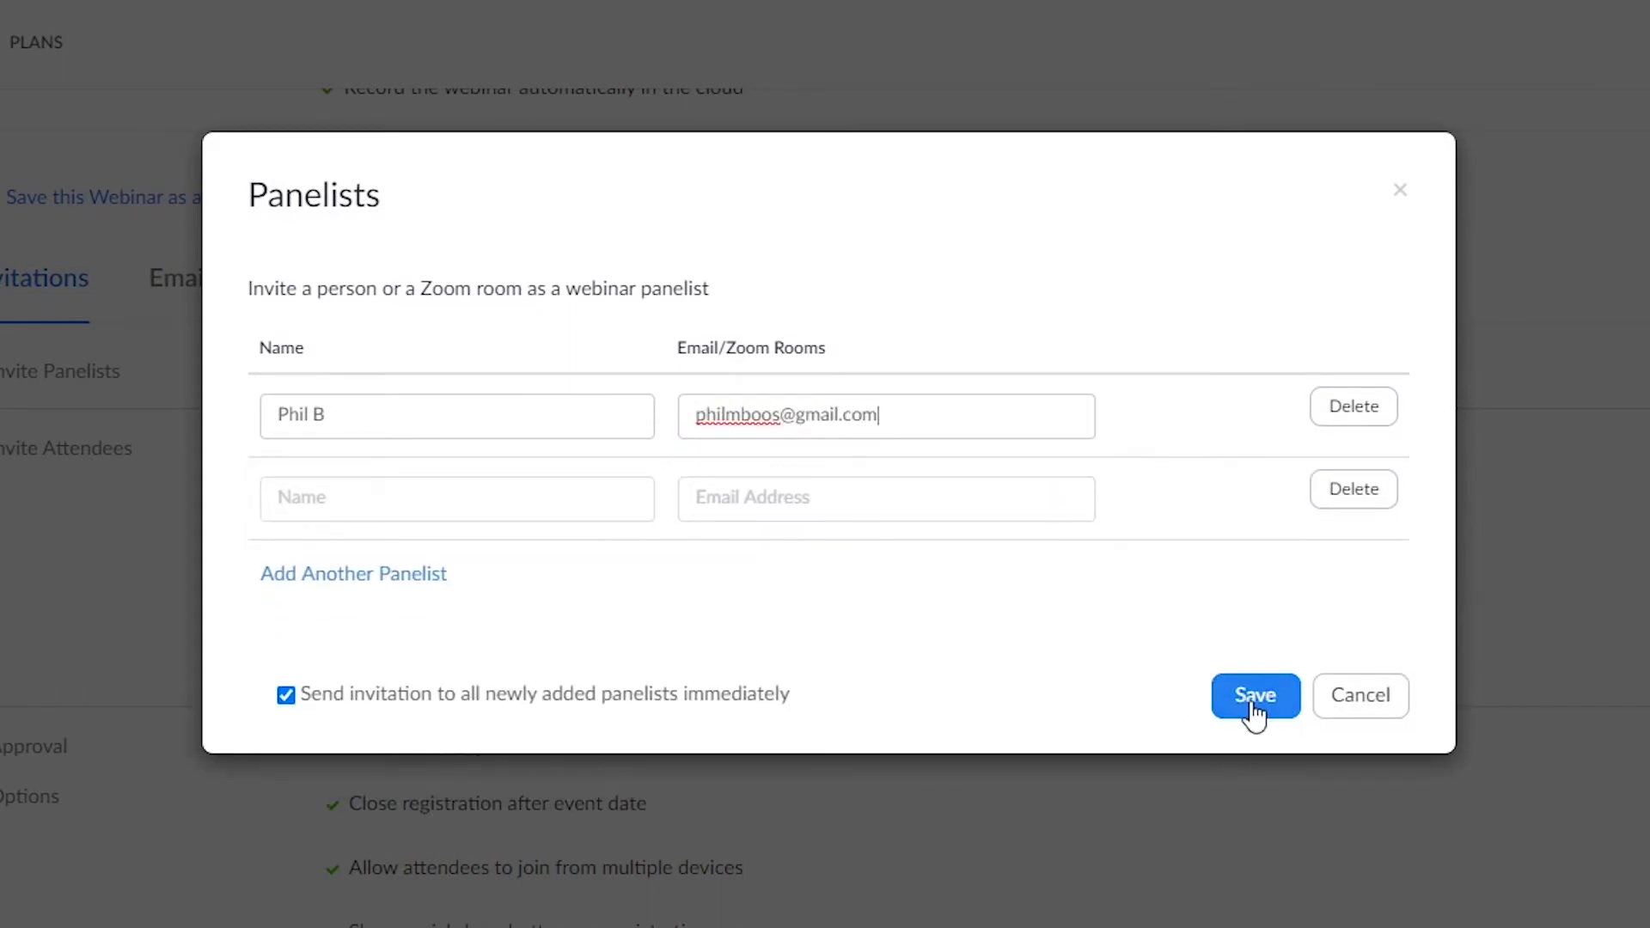
pyautogui.click(1256, 695)
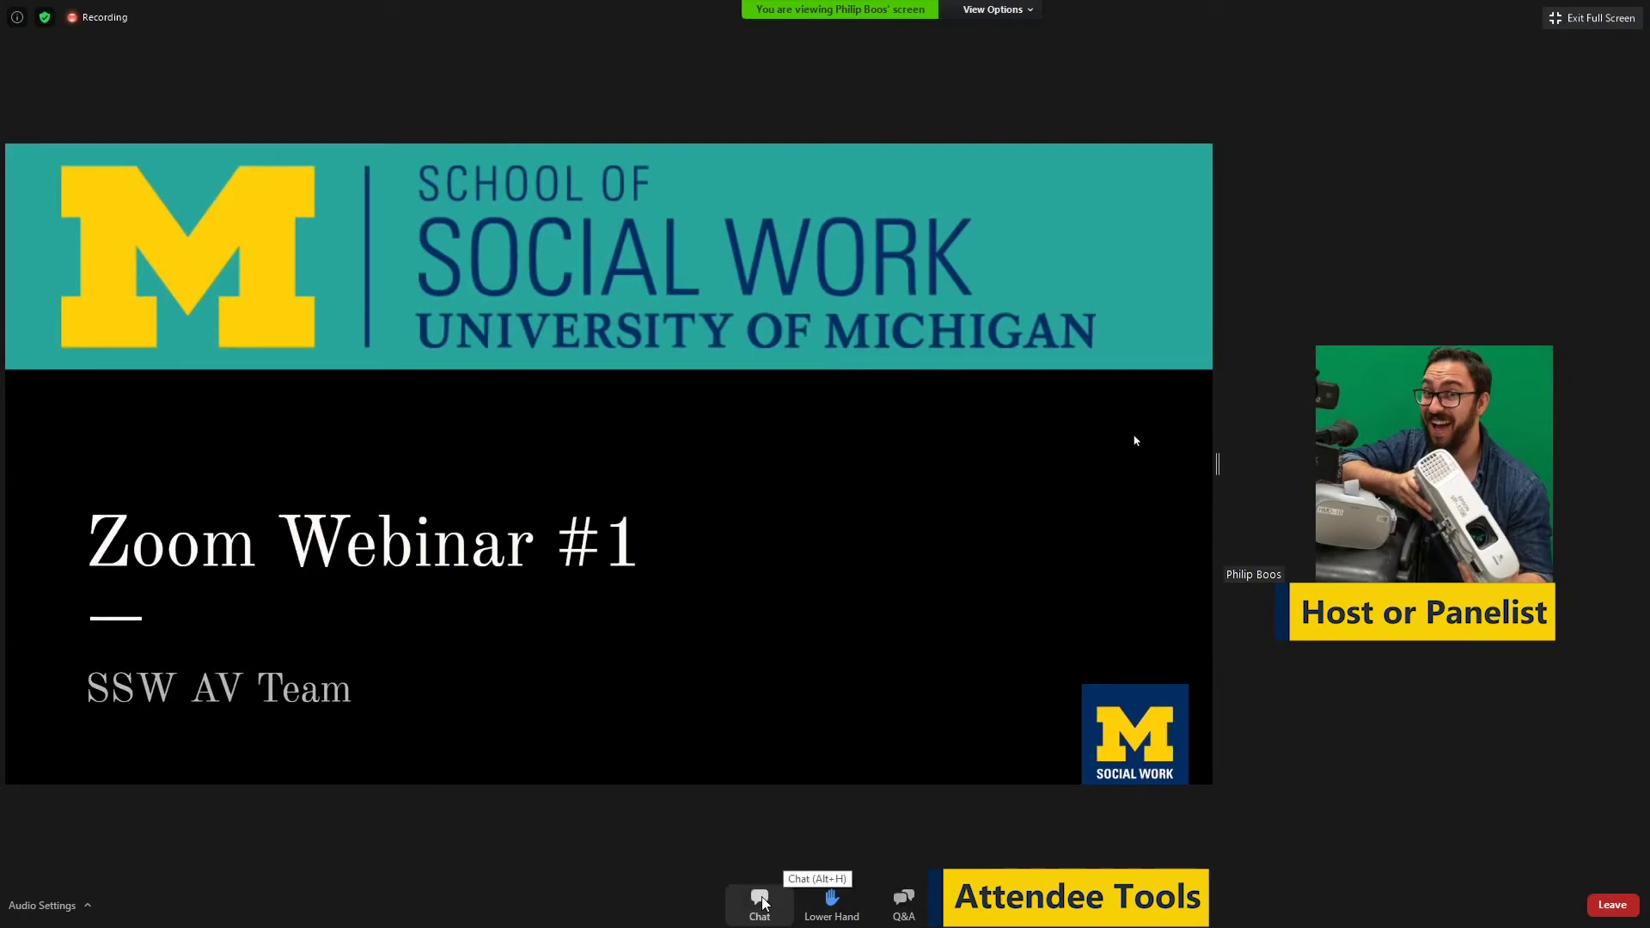
# Open the chat panel from the attendee toolbar of the Zoom Webinar #1 session
pyautogui.click(762, 903)
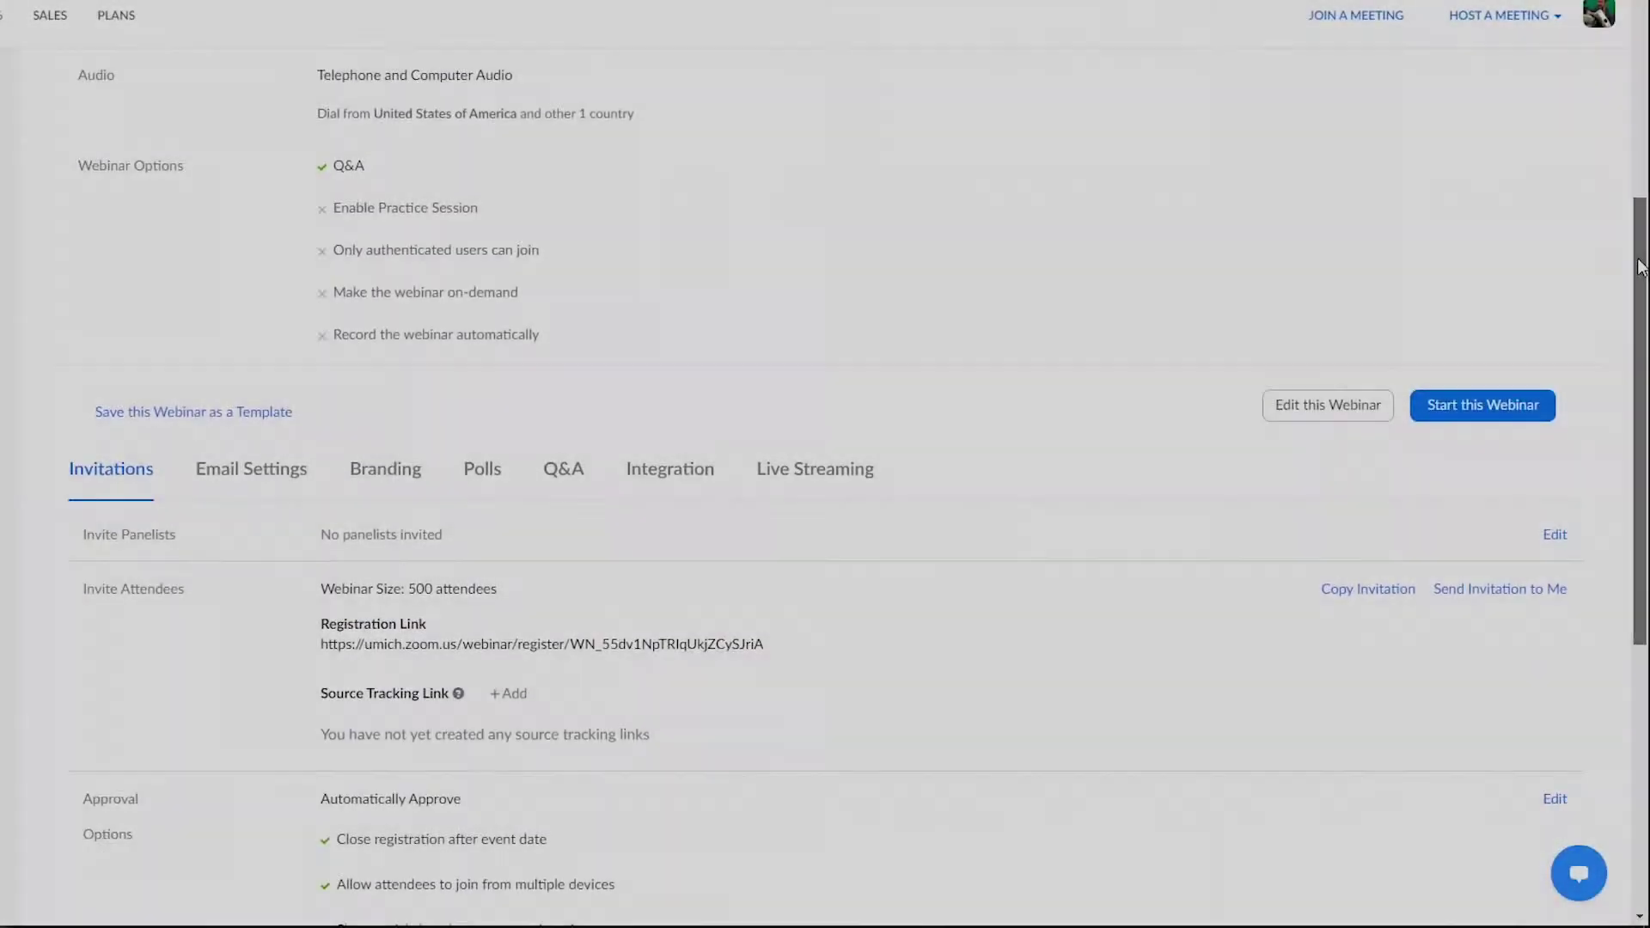
pyautogui.moveTo(1640, 264); pyautogui.dragTo(1632, 371)
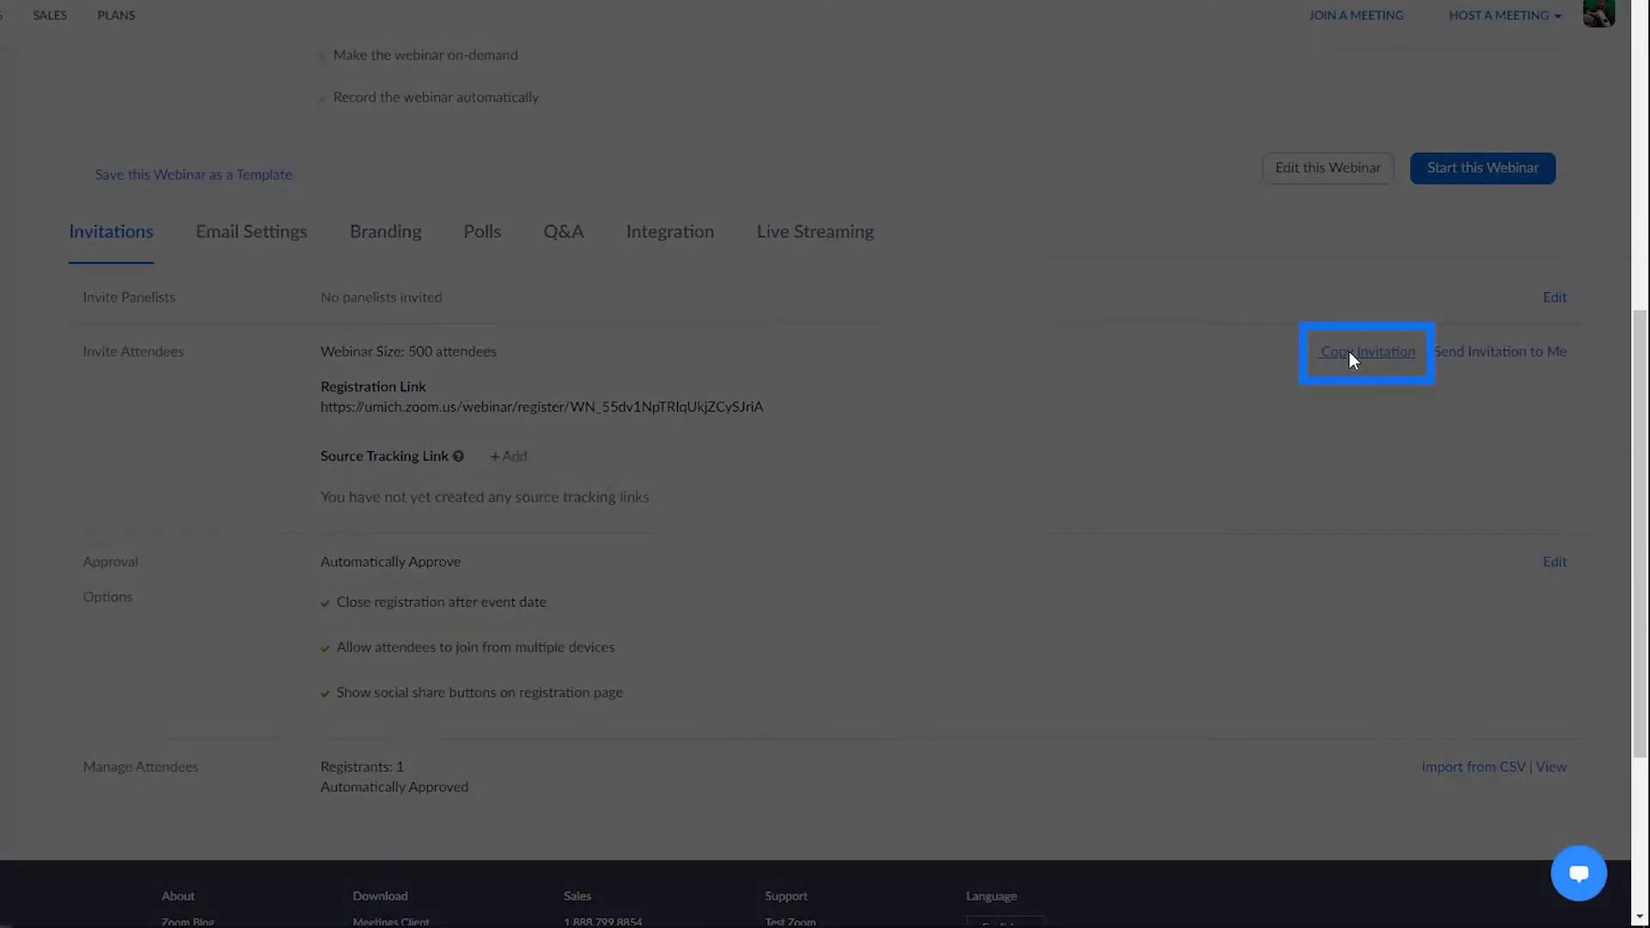
# Copy the attendee invitation and follow the emailed registration link to the webinar page
pyautogui.click(1350, 352)
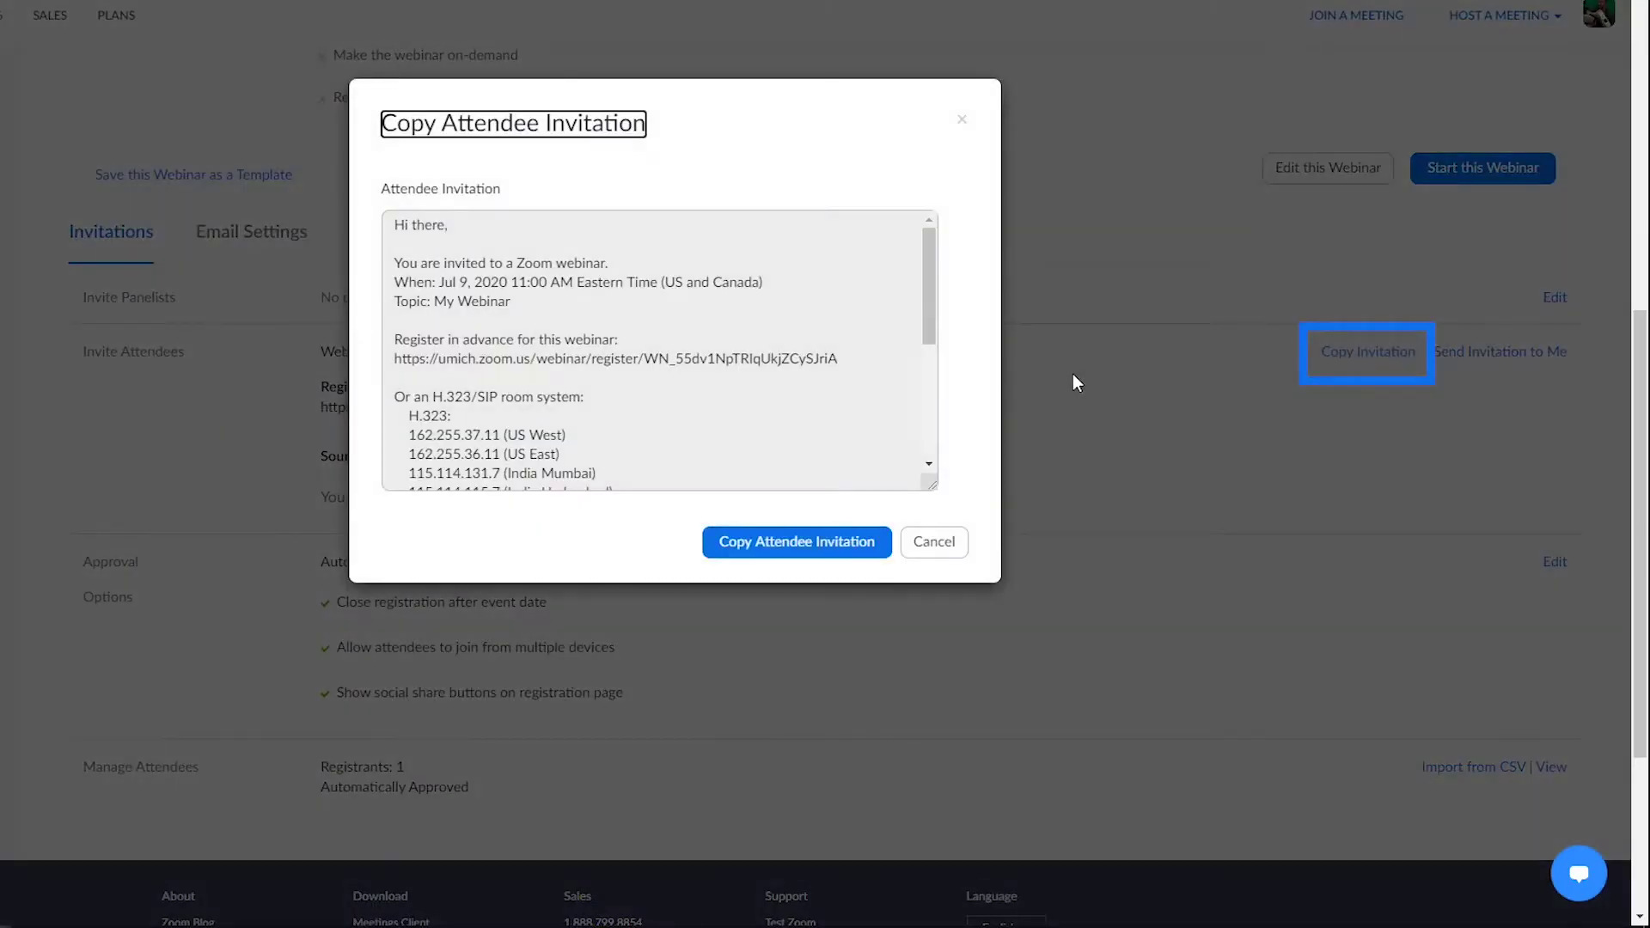
pyautogui.click(791, 543)
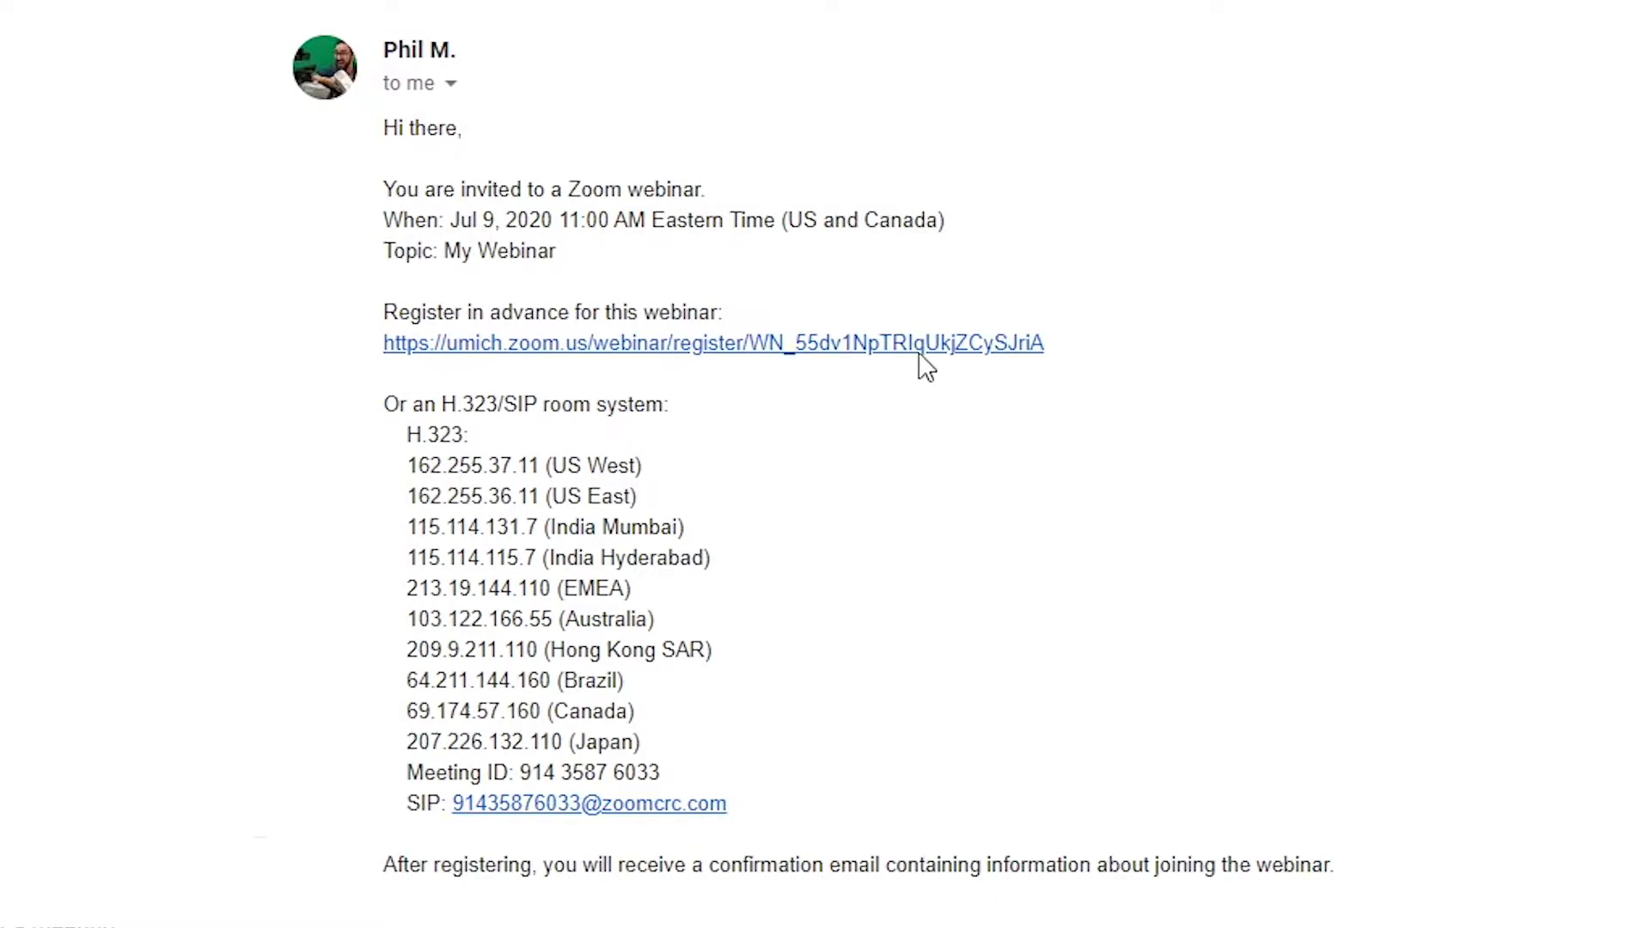
pyautogui.click(925, 349)
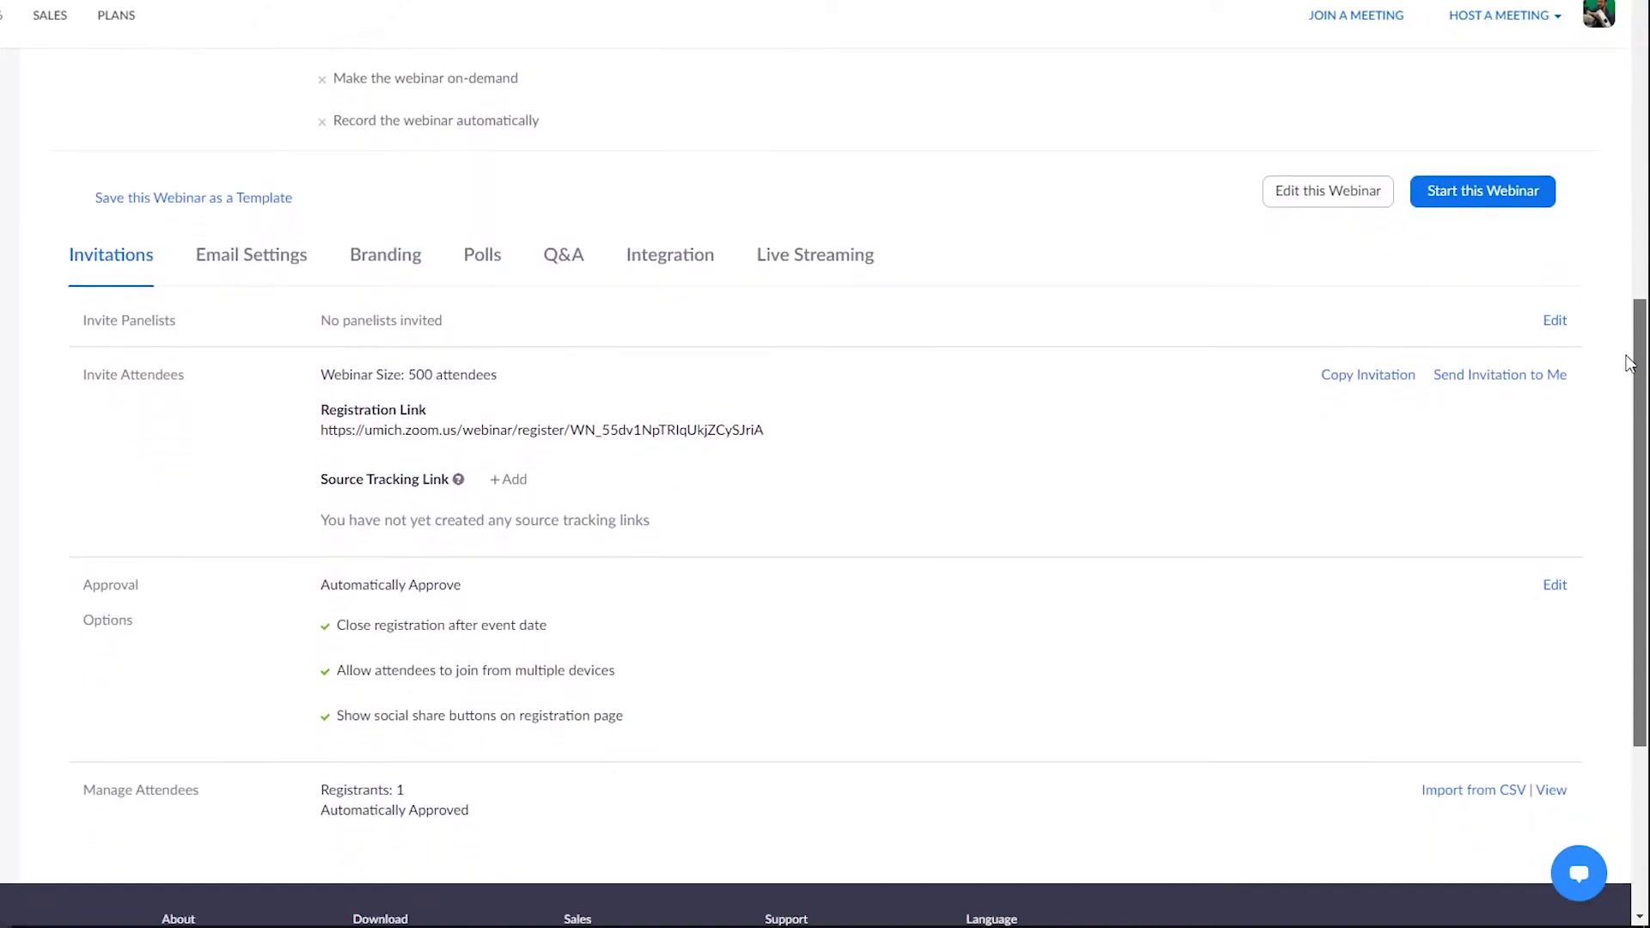
# Copy the attendee invitation again and paste it into the My Webinar event description
pyautogui.click(1354, 375)
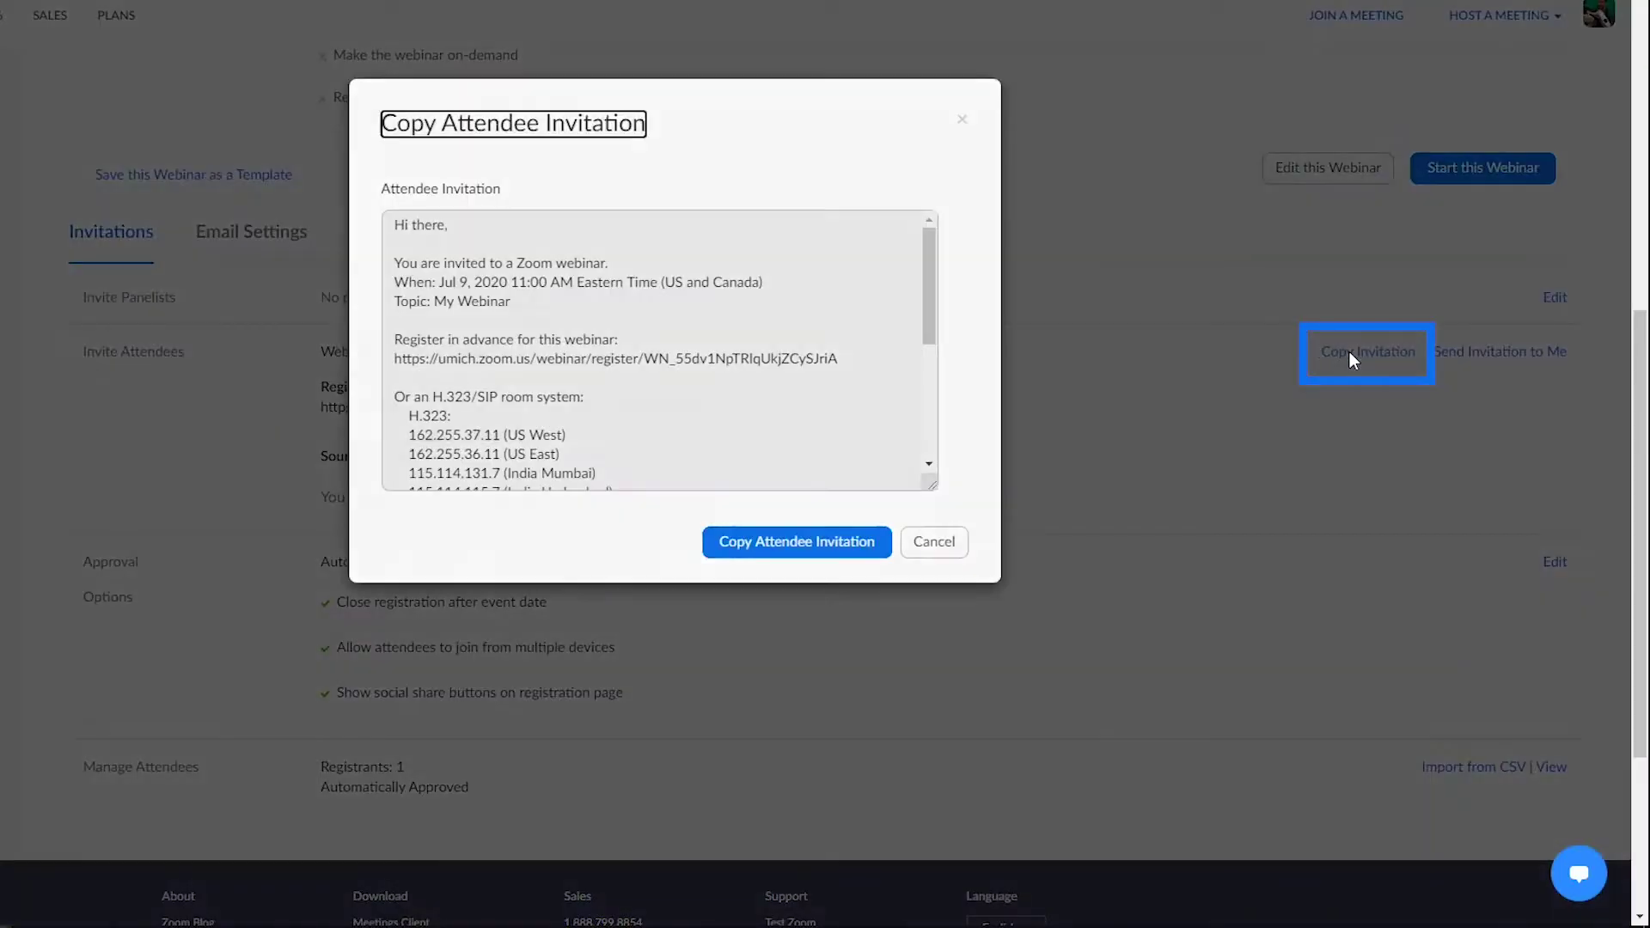
pyautogui.click(791, 543)
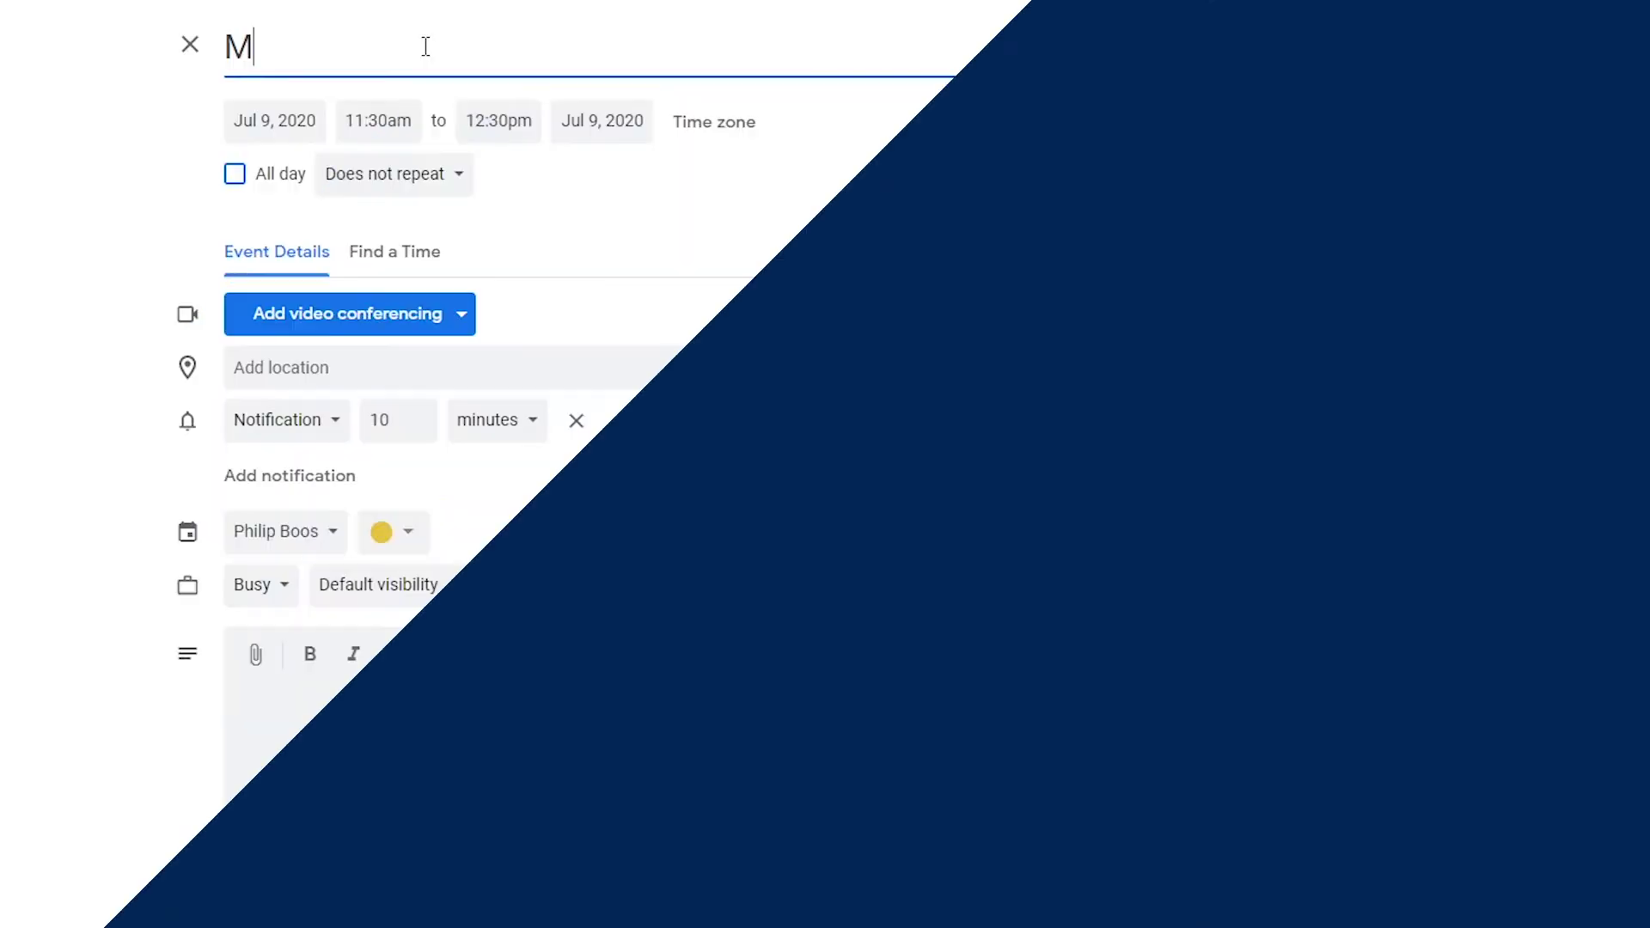
pyautogui.write('y Webinar')
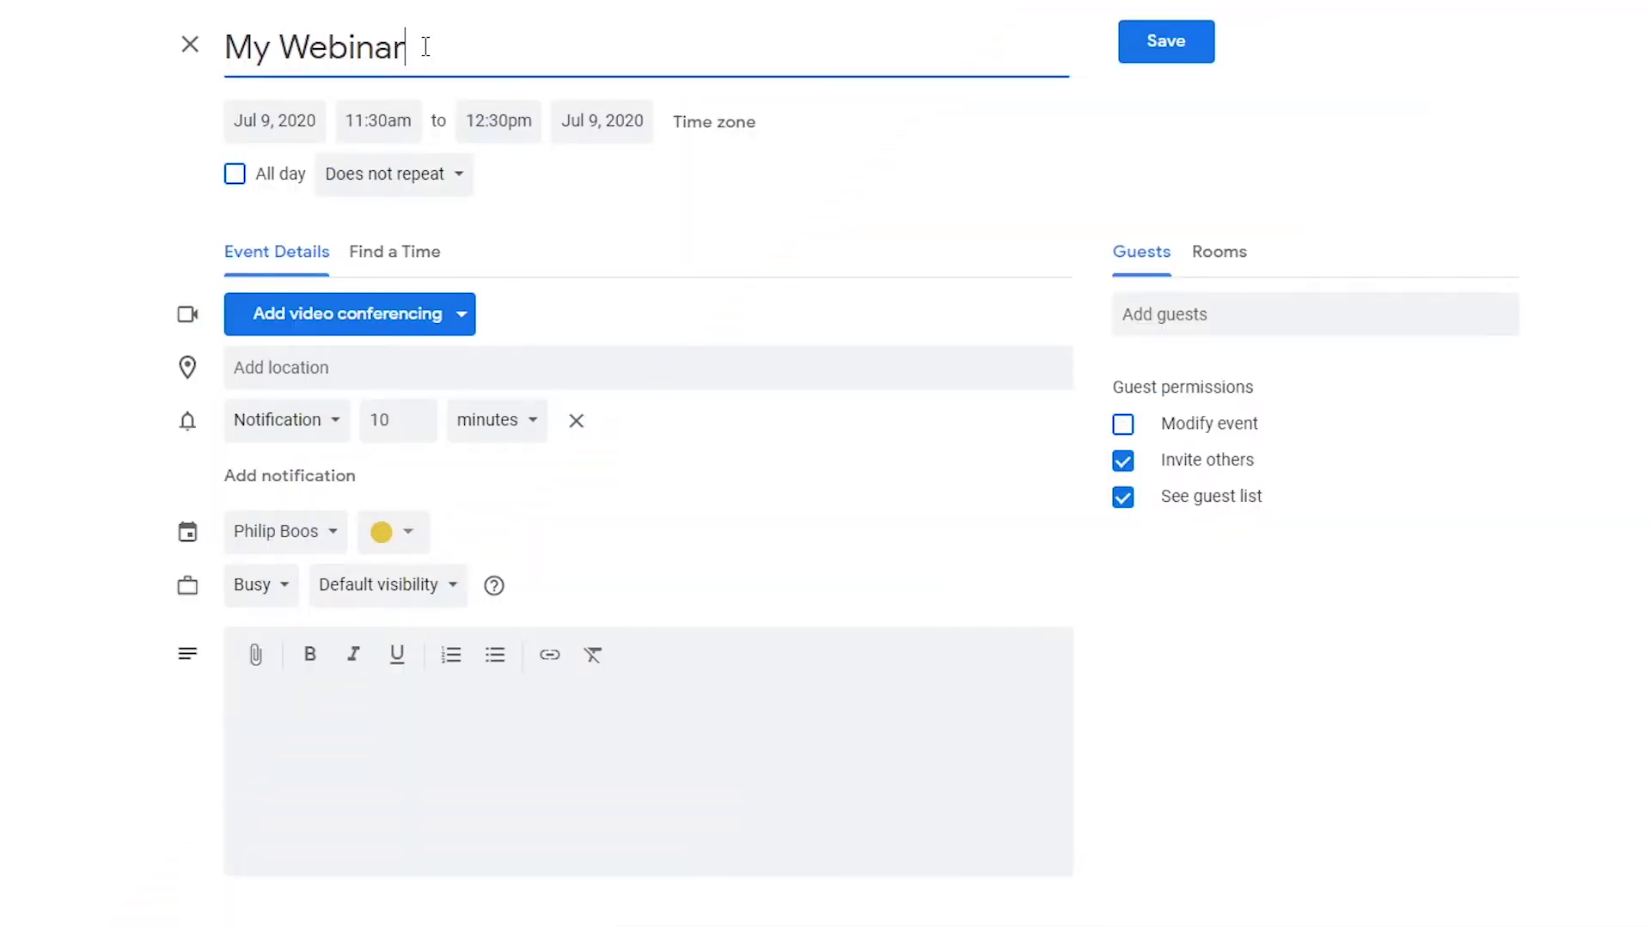
pyautogui.click(515, 735)
pyautogui.hotkey('ctrl', 'v')
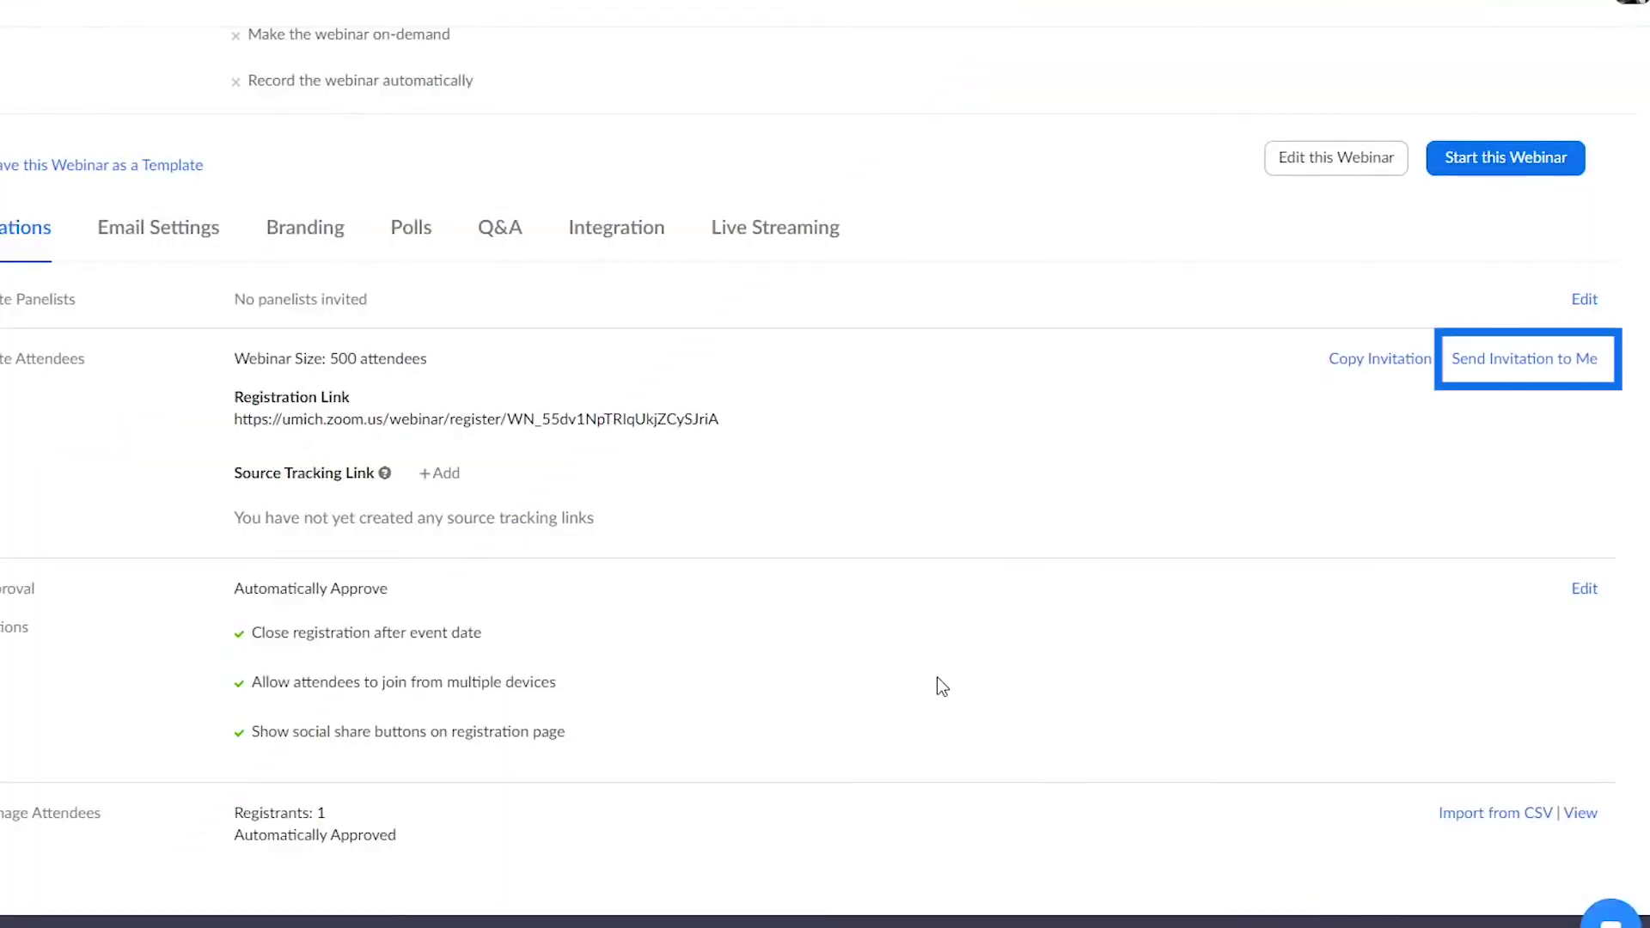
# Send the attendee invitation to your own email, then copy the attendee invitation once more
pyautogui.click(1498, 365)
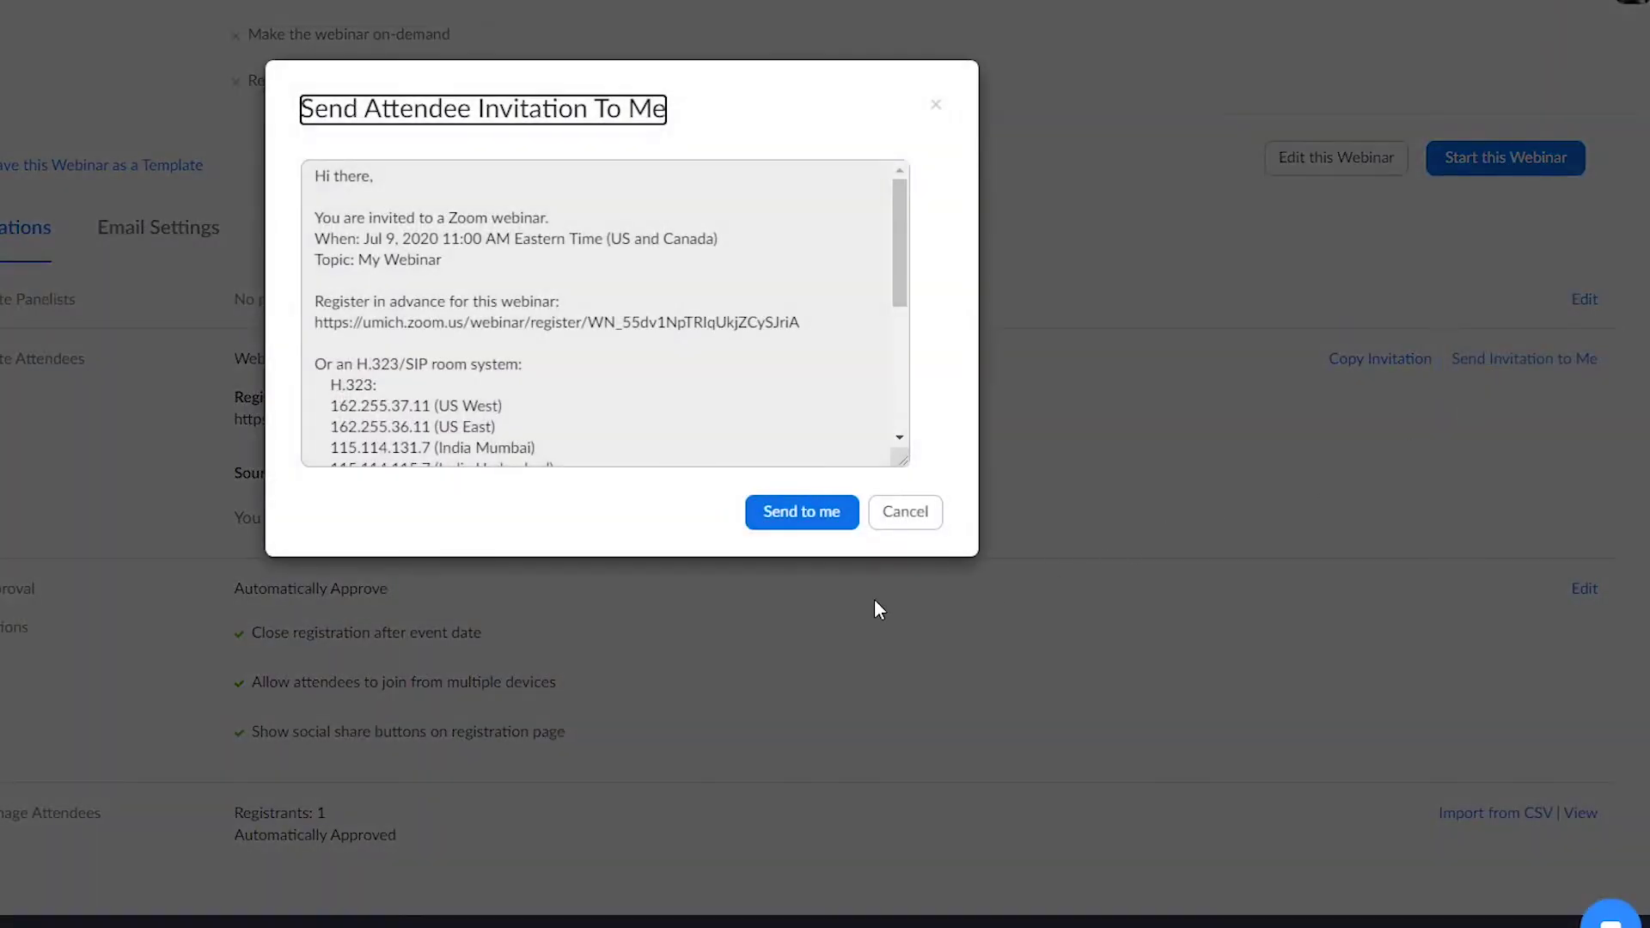
pyautogui.click(801, 511)
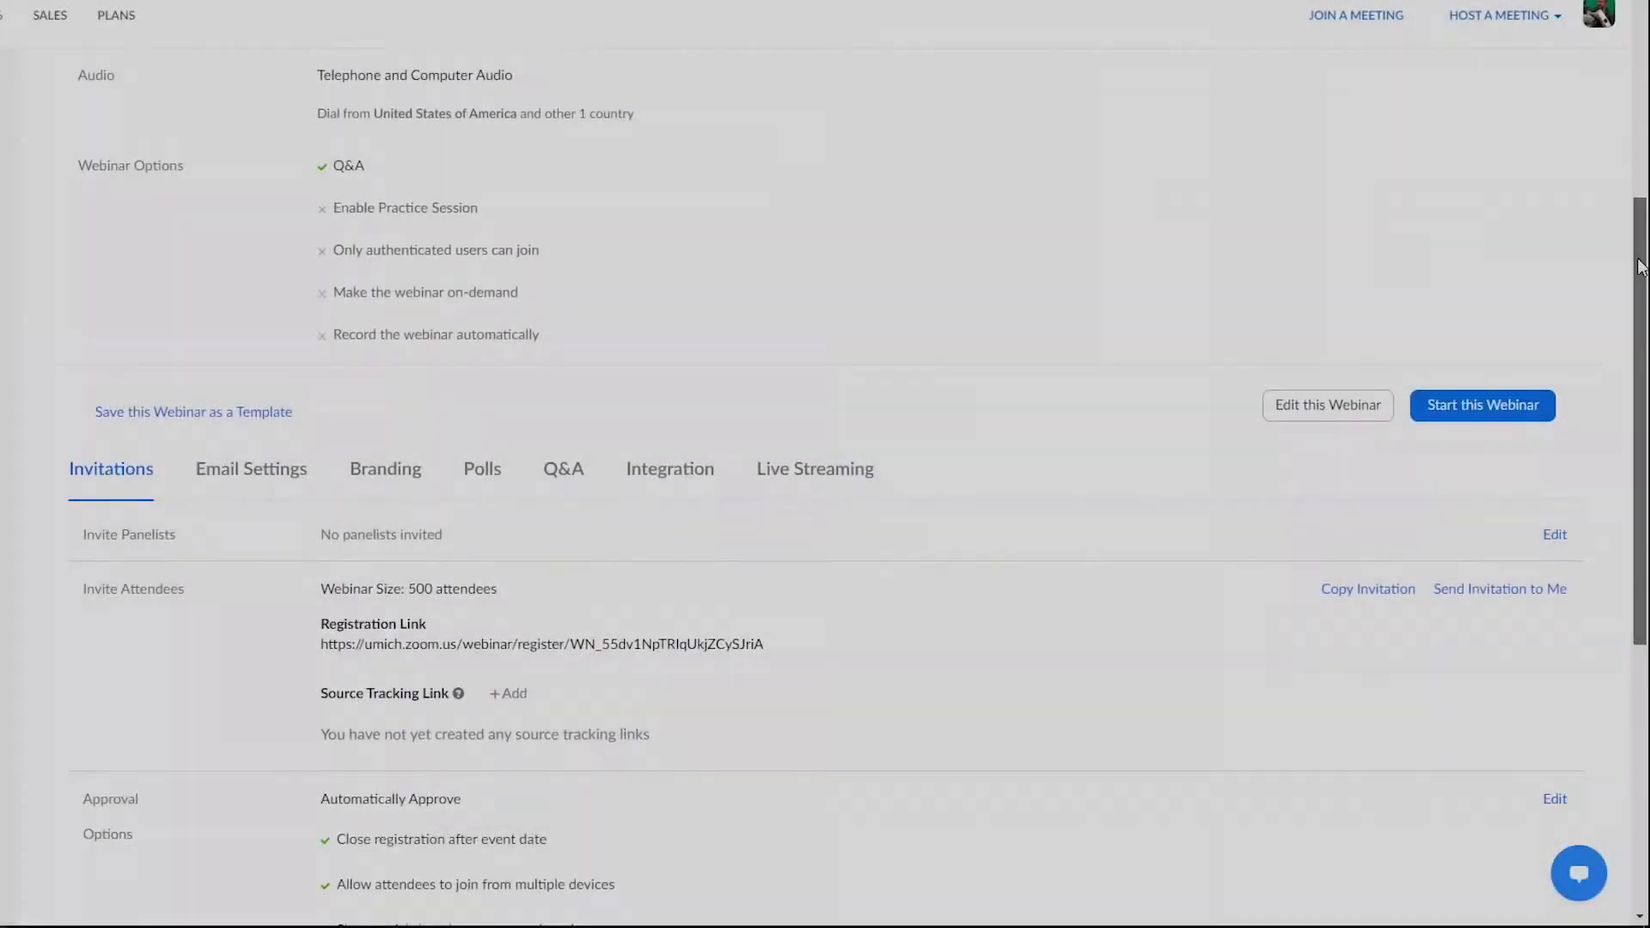
pyautogui.moveTo(1630, 297); pyautogui.dragTo(1629, 372)
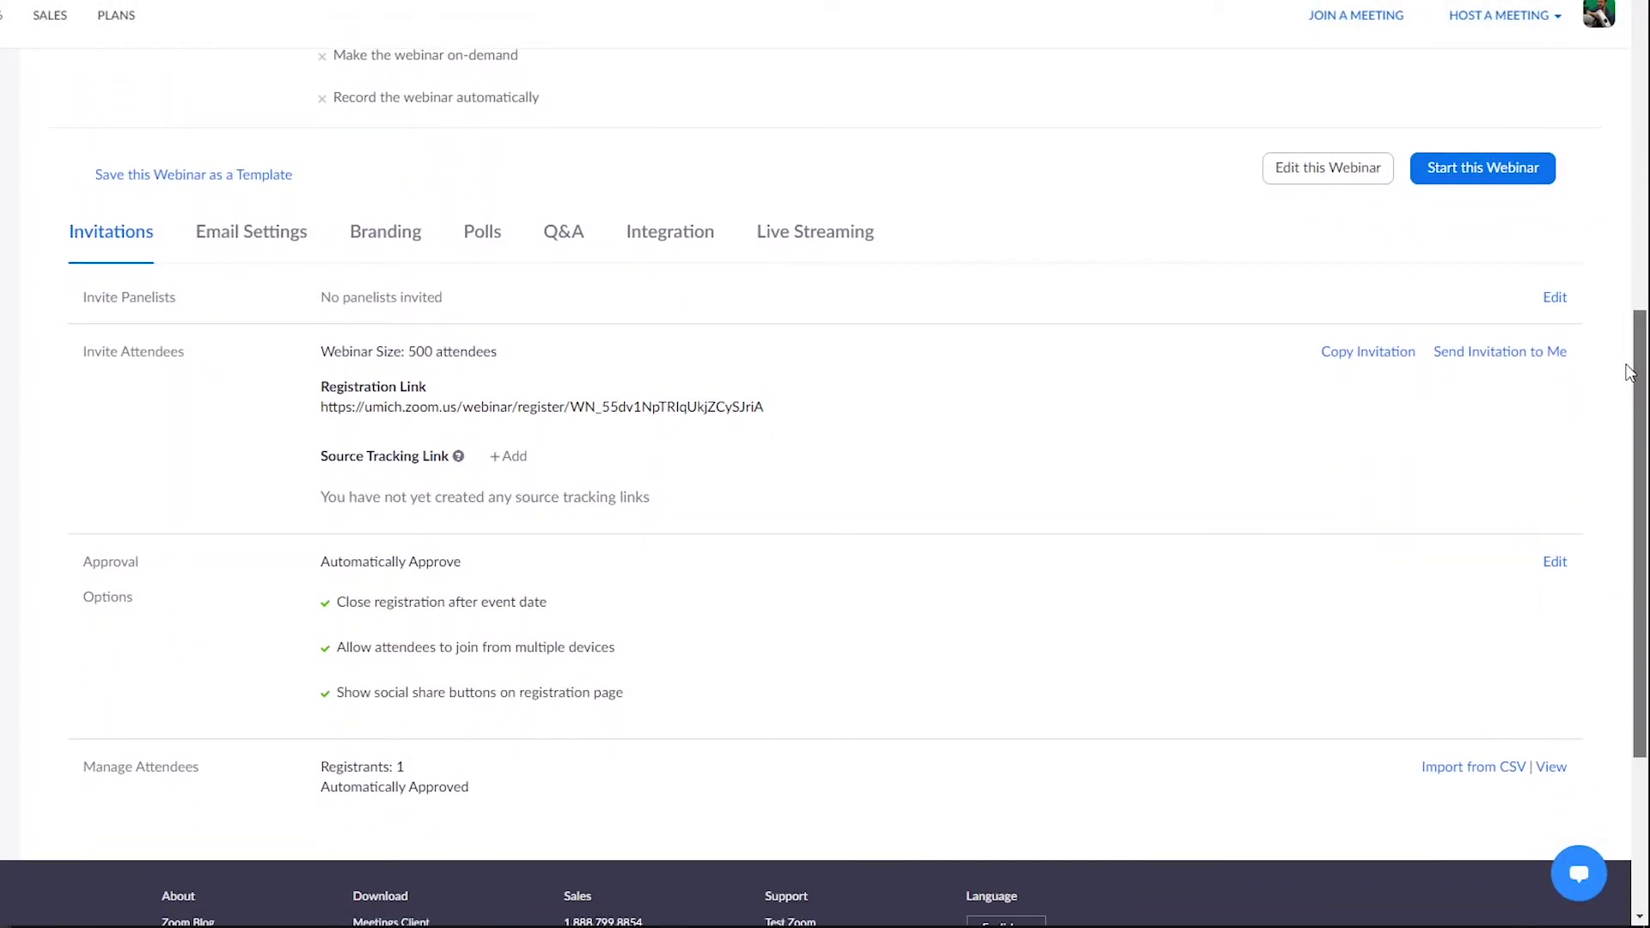
pyautogui.click(1350, 354)
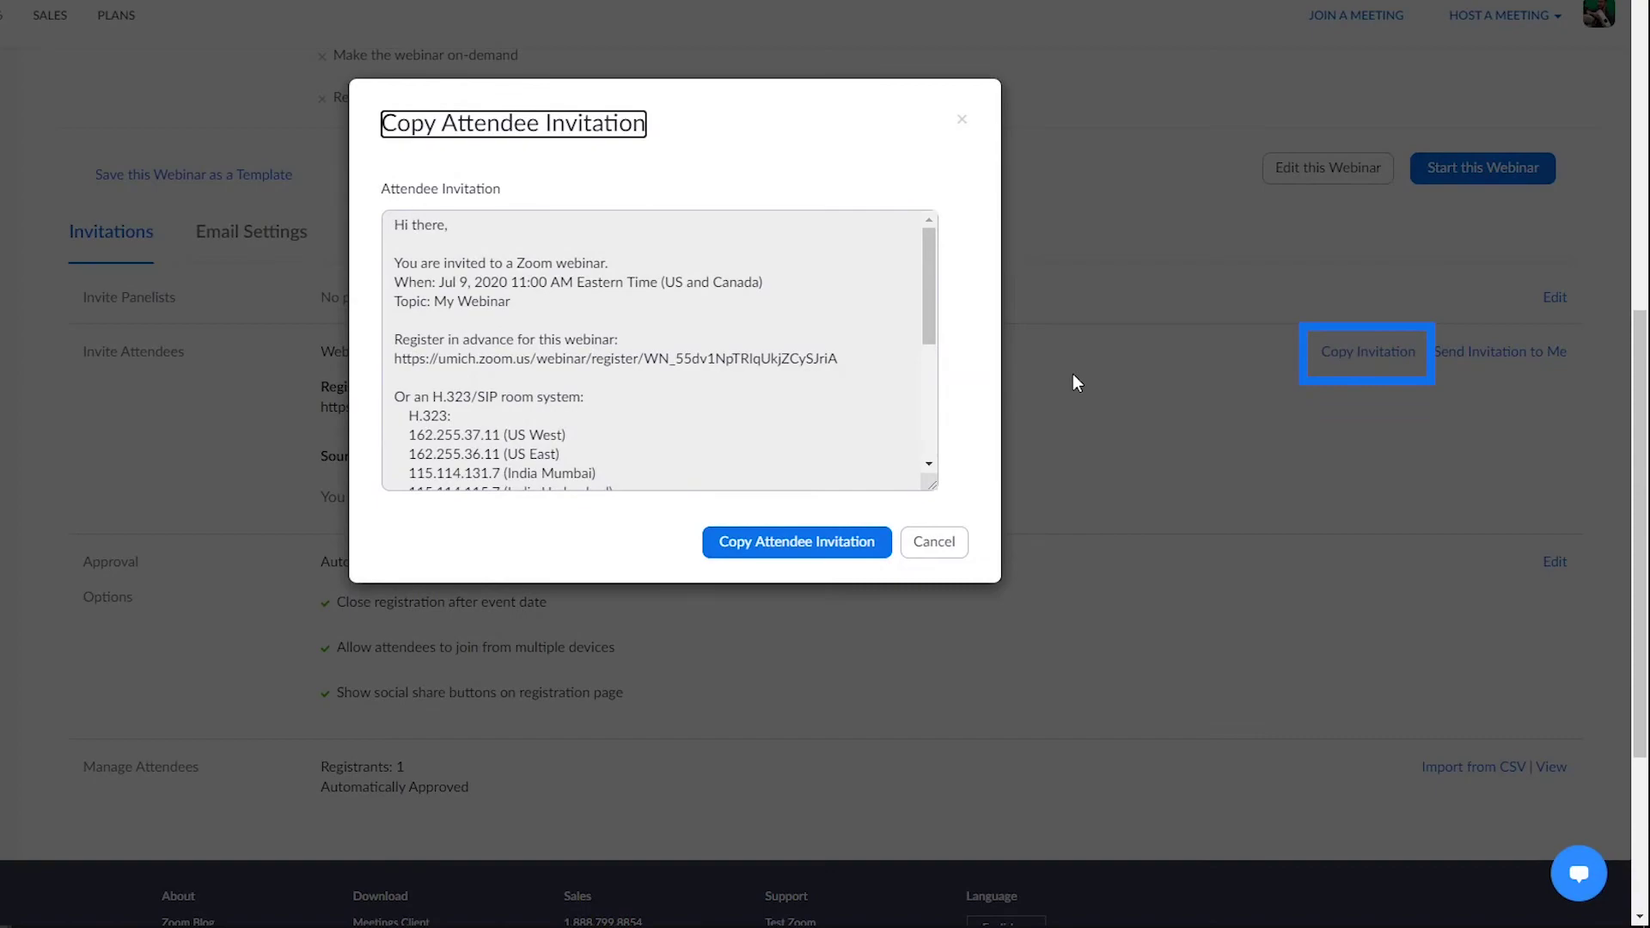
pyautogui.click(792, 548)
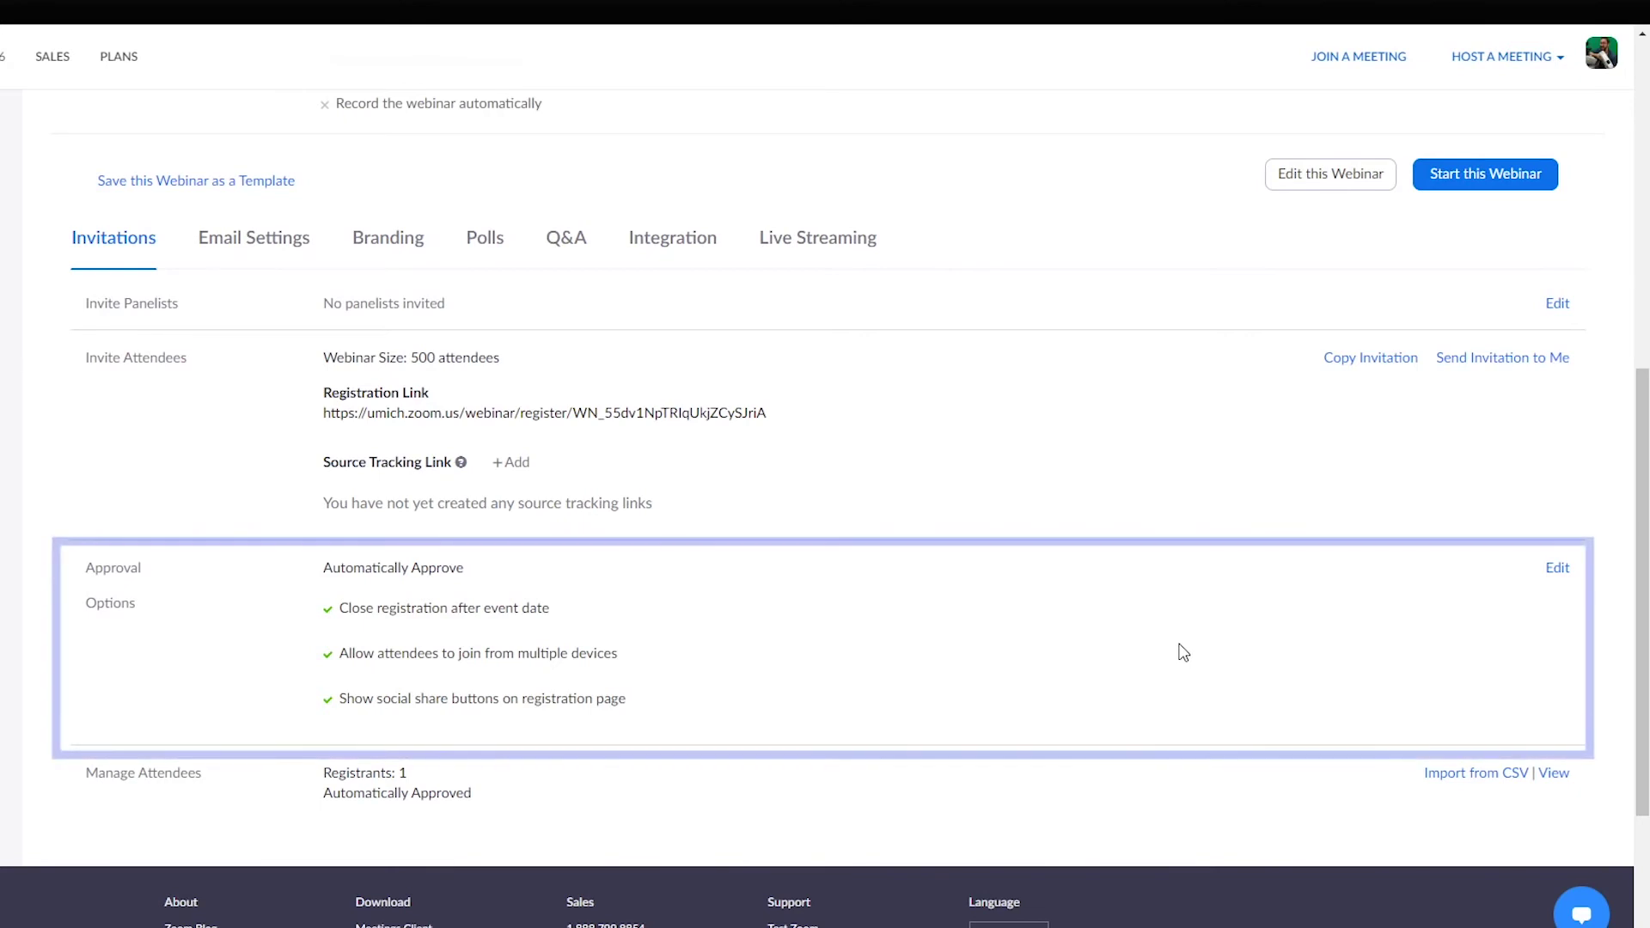
# Set registration approval to manual and restrict registrants to 500
pyautogui.click(1557, 568)
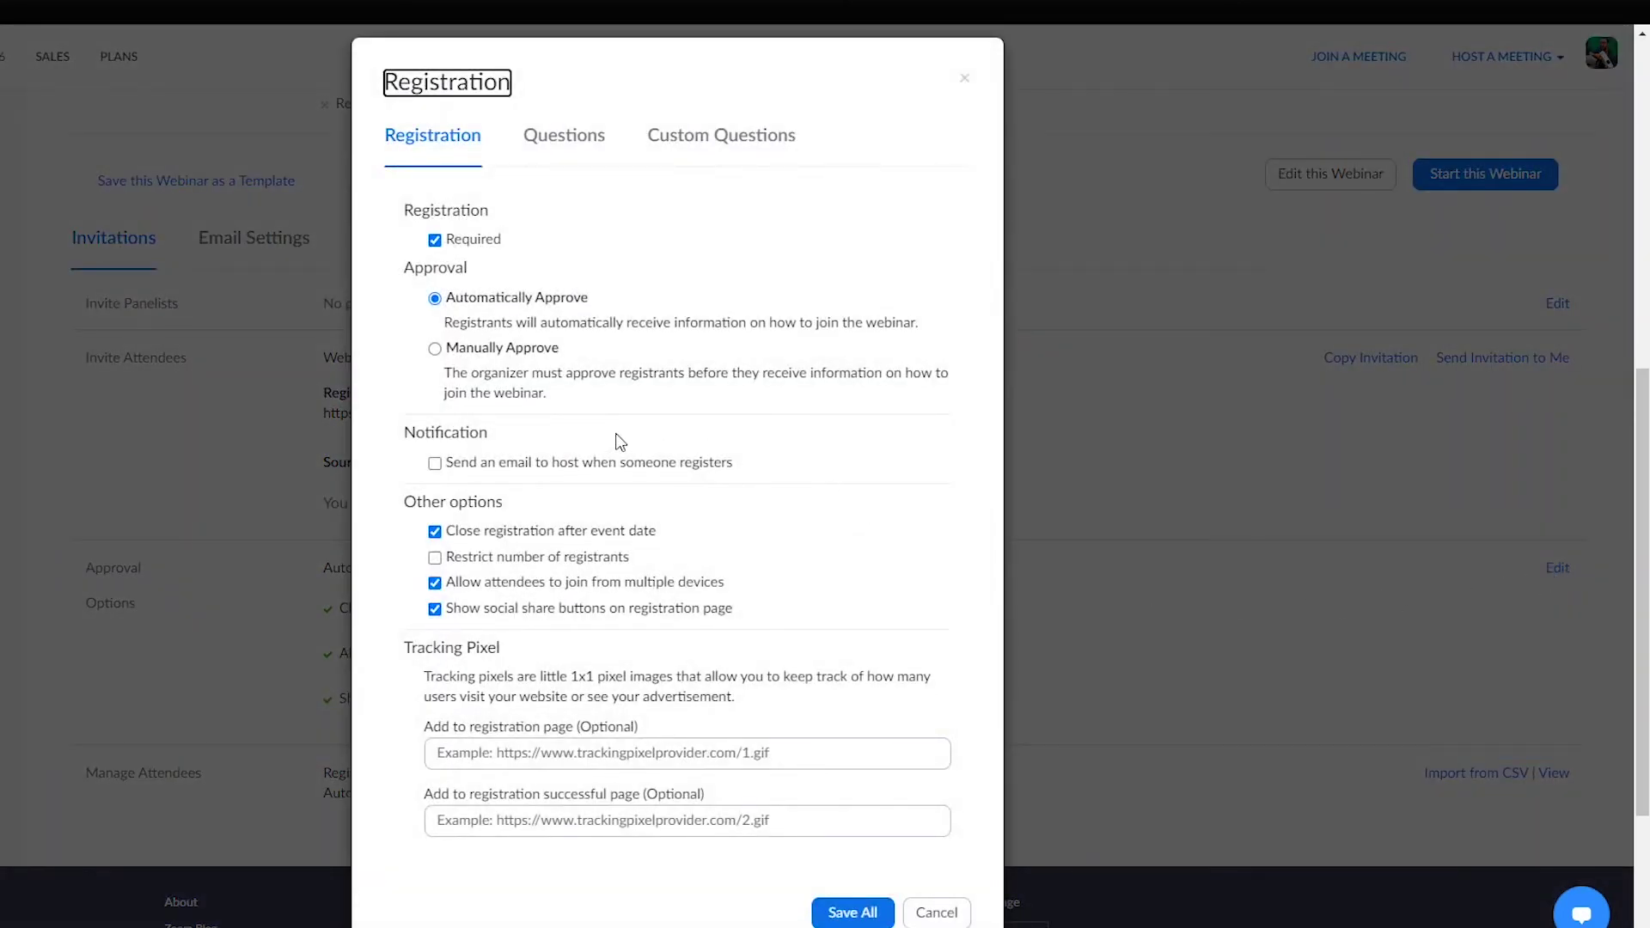
pyautogui.click(435, 349)
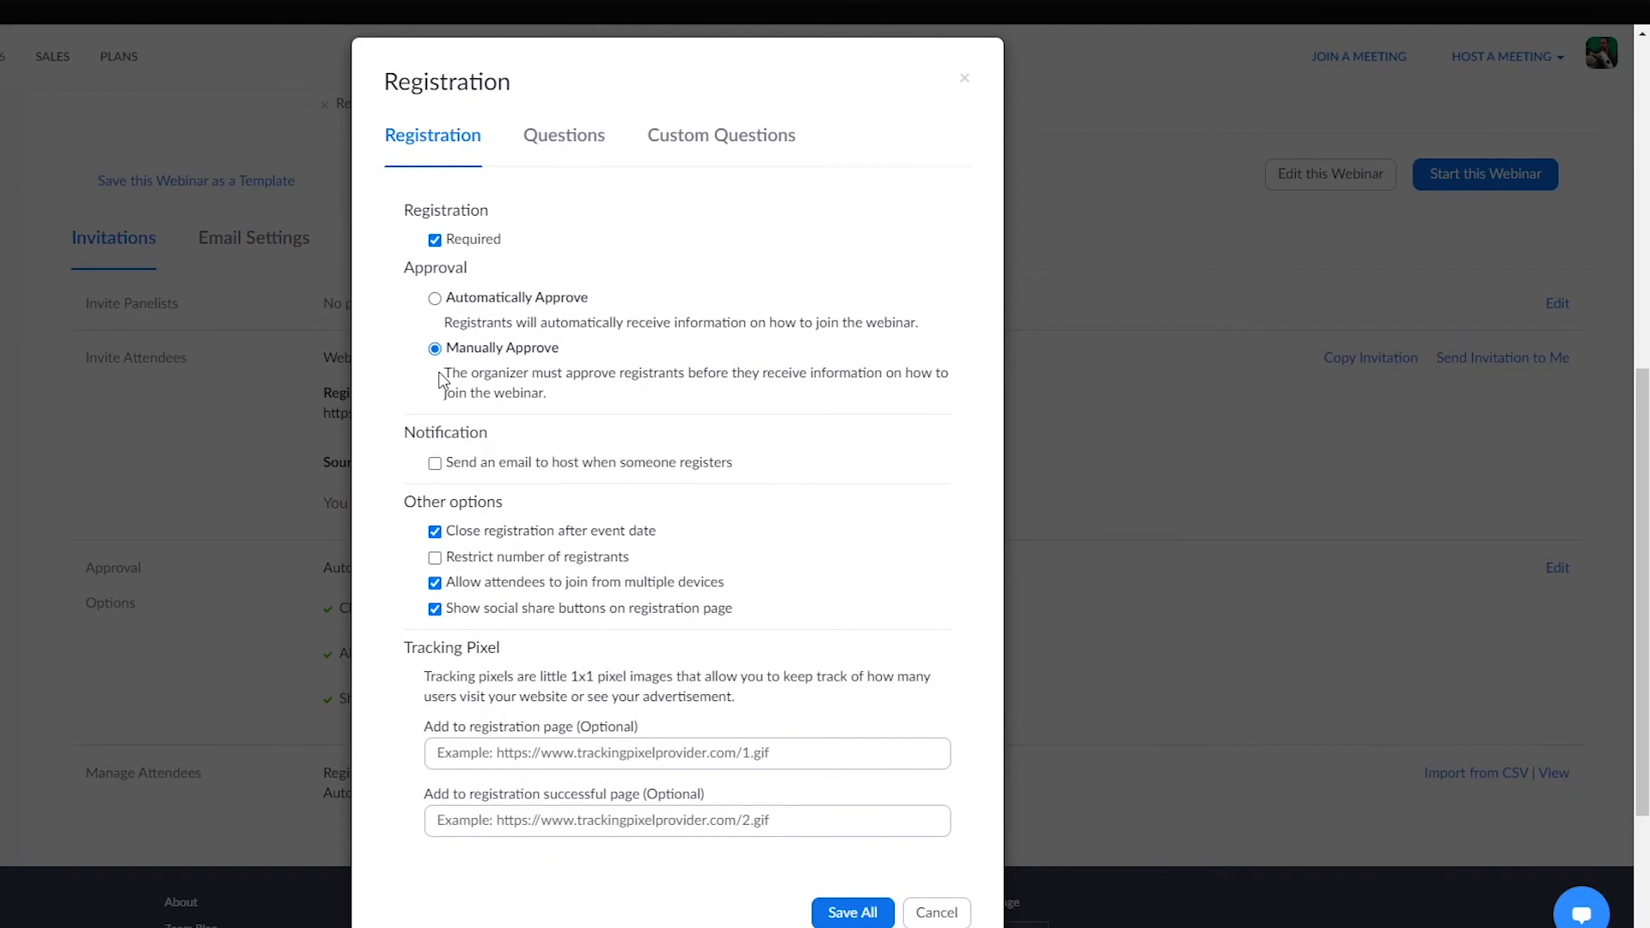
pyautogui.click(434, 556)
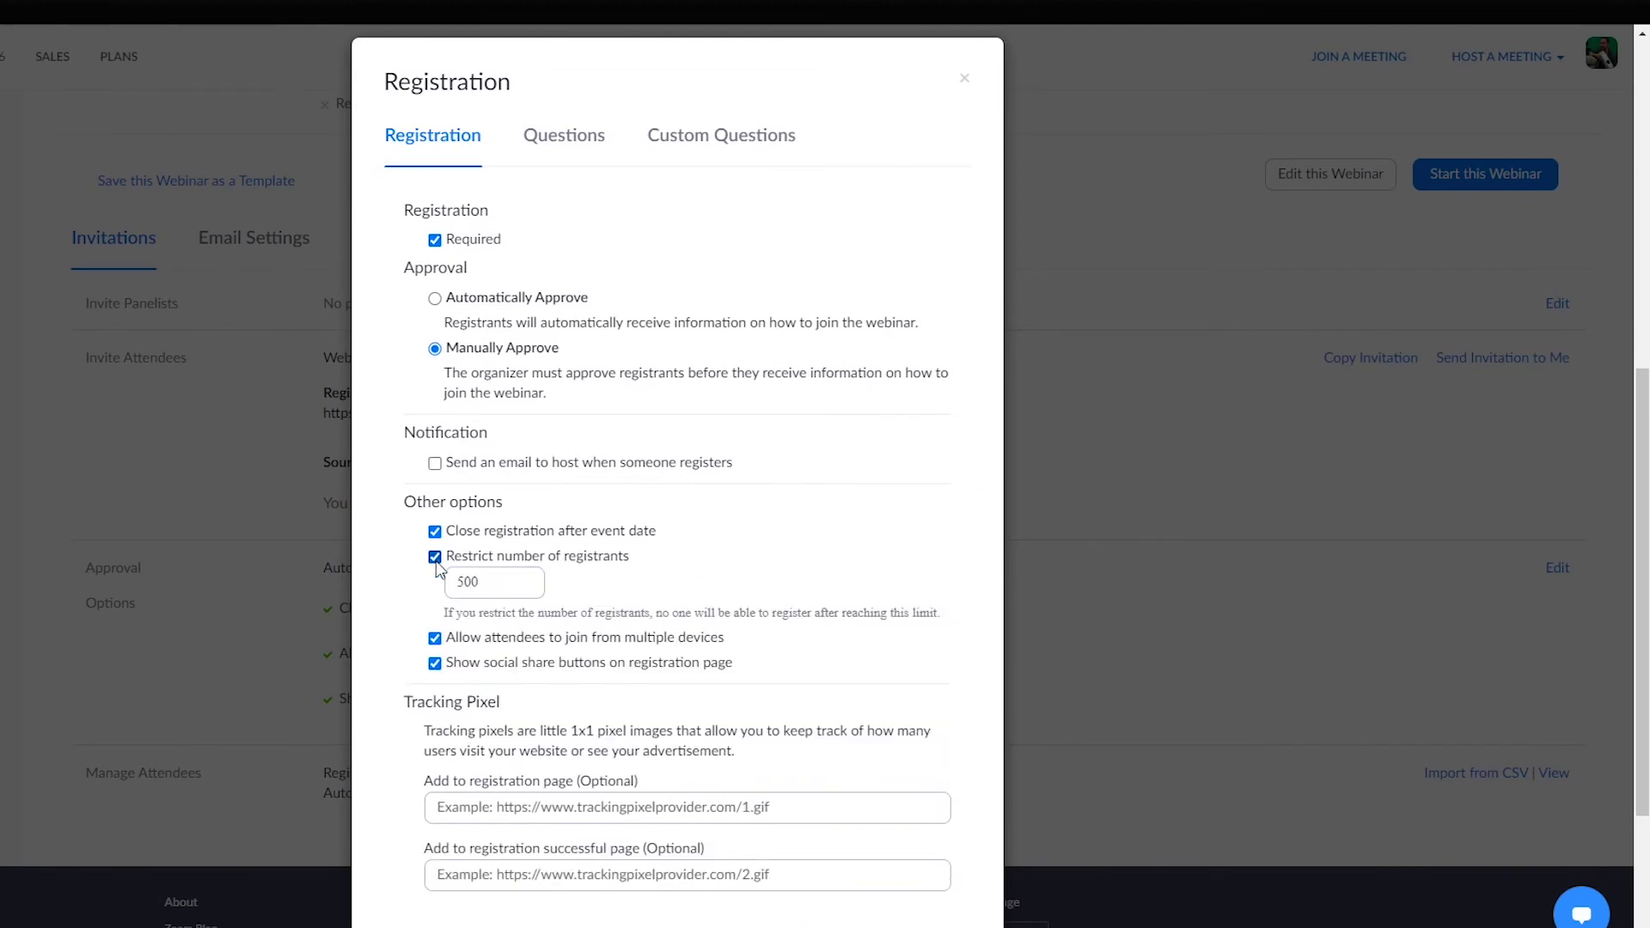
# Create a required short-answer custom registration question and save all registration settings
pyautogui.click(771, 135)
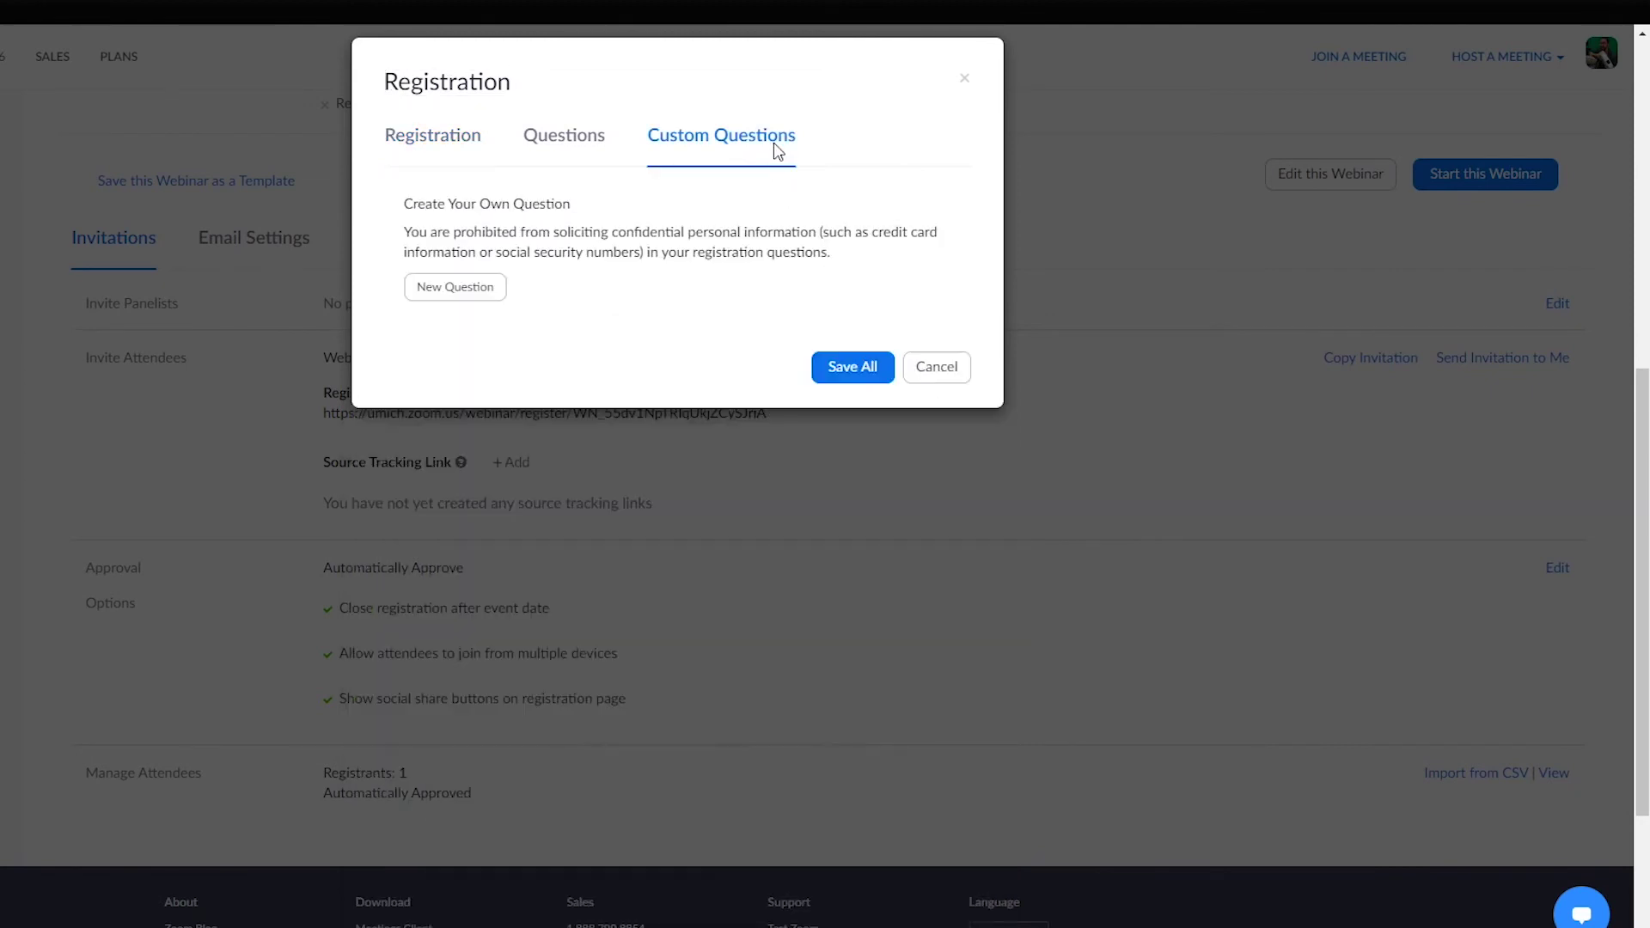
pyautogui.click(454, 286)
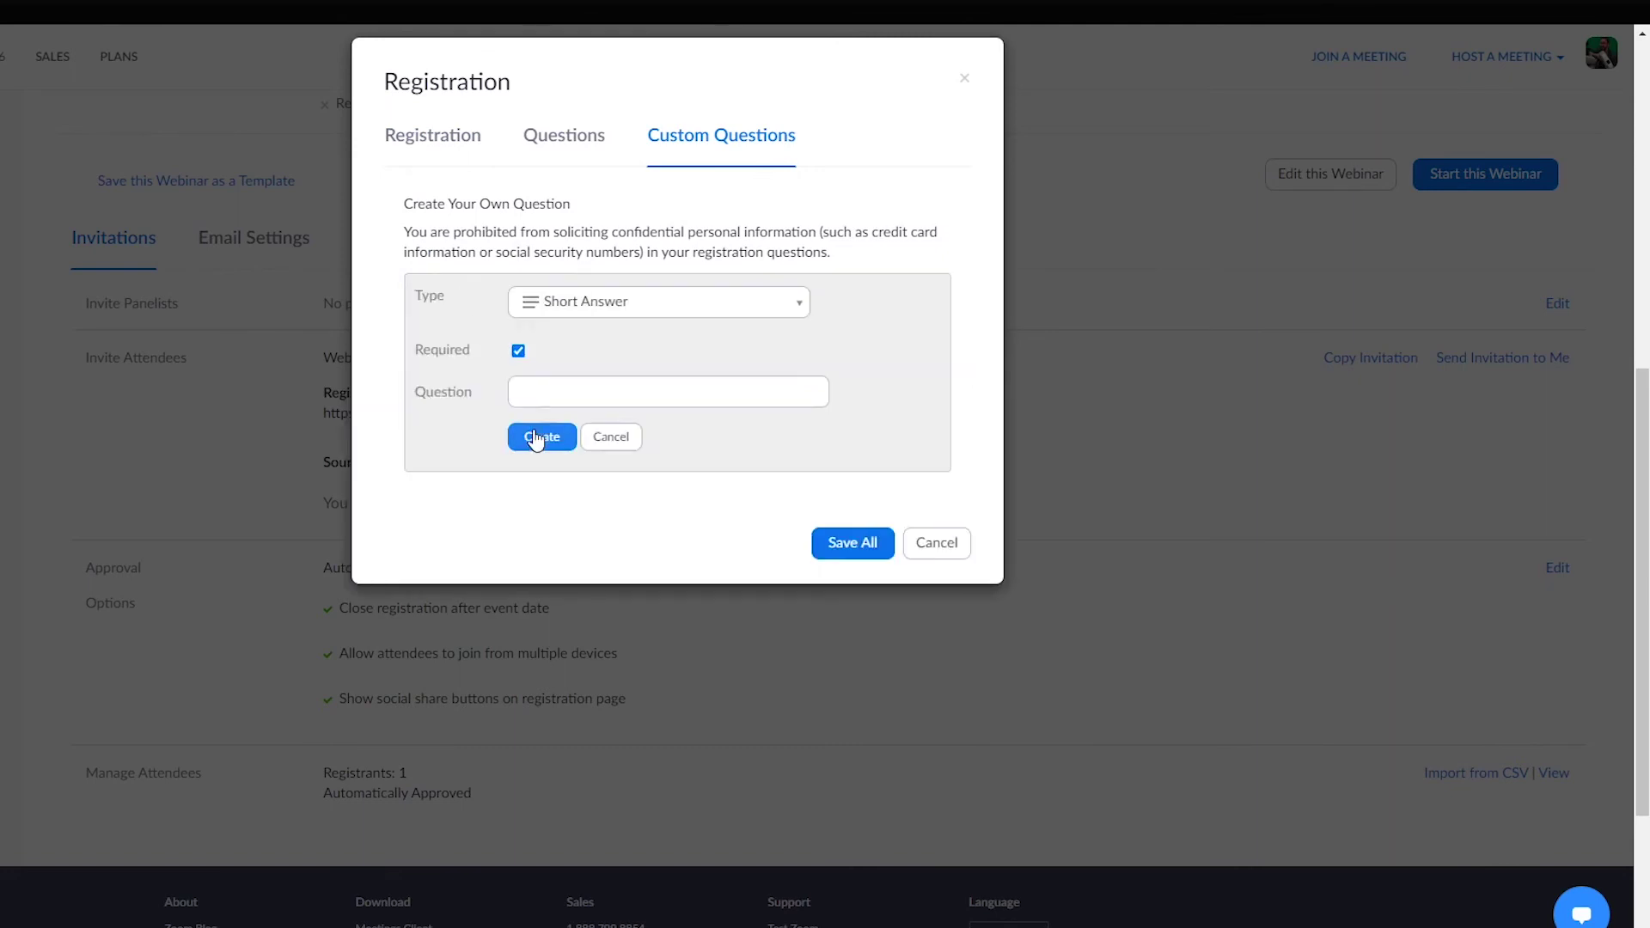
pyautogui.click(657, 300)
pyautogui.click(548, 334)
pyautogui.click(518, 350)
pyautogui.click(668, 391)
pyautogui.write('What else should we know about you before the event?')
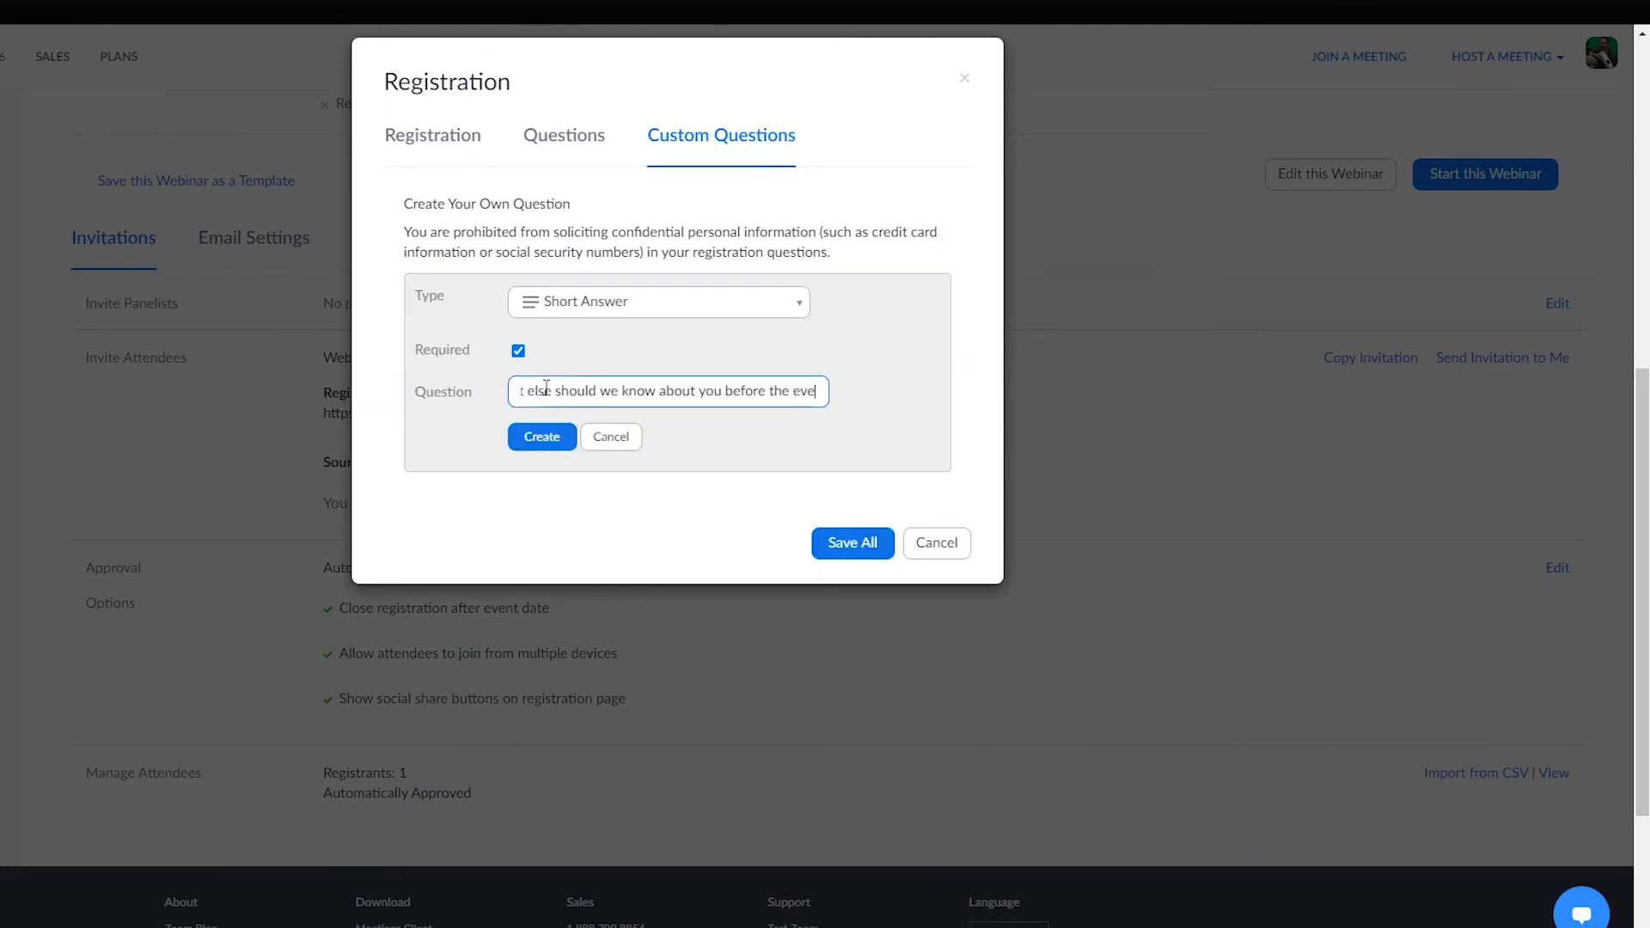
pyautogui.click(542, 435)
pyautogui.click(853, 541)
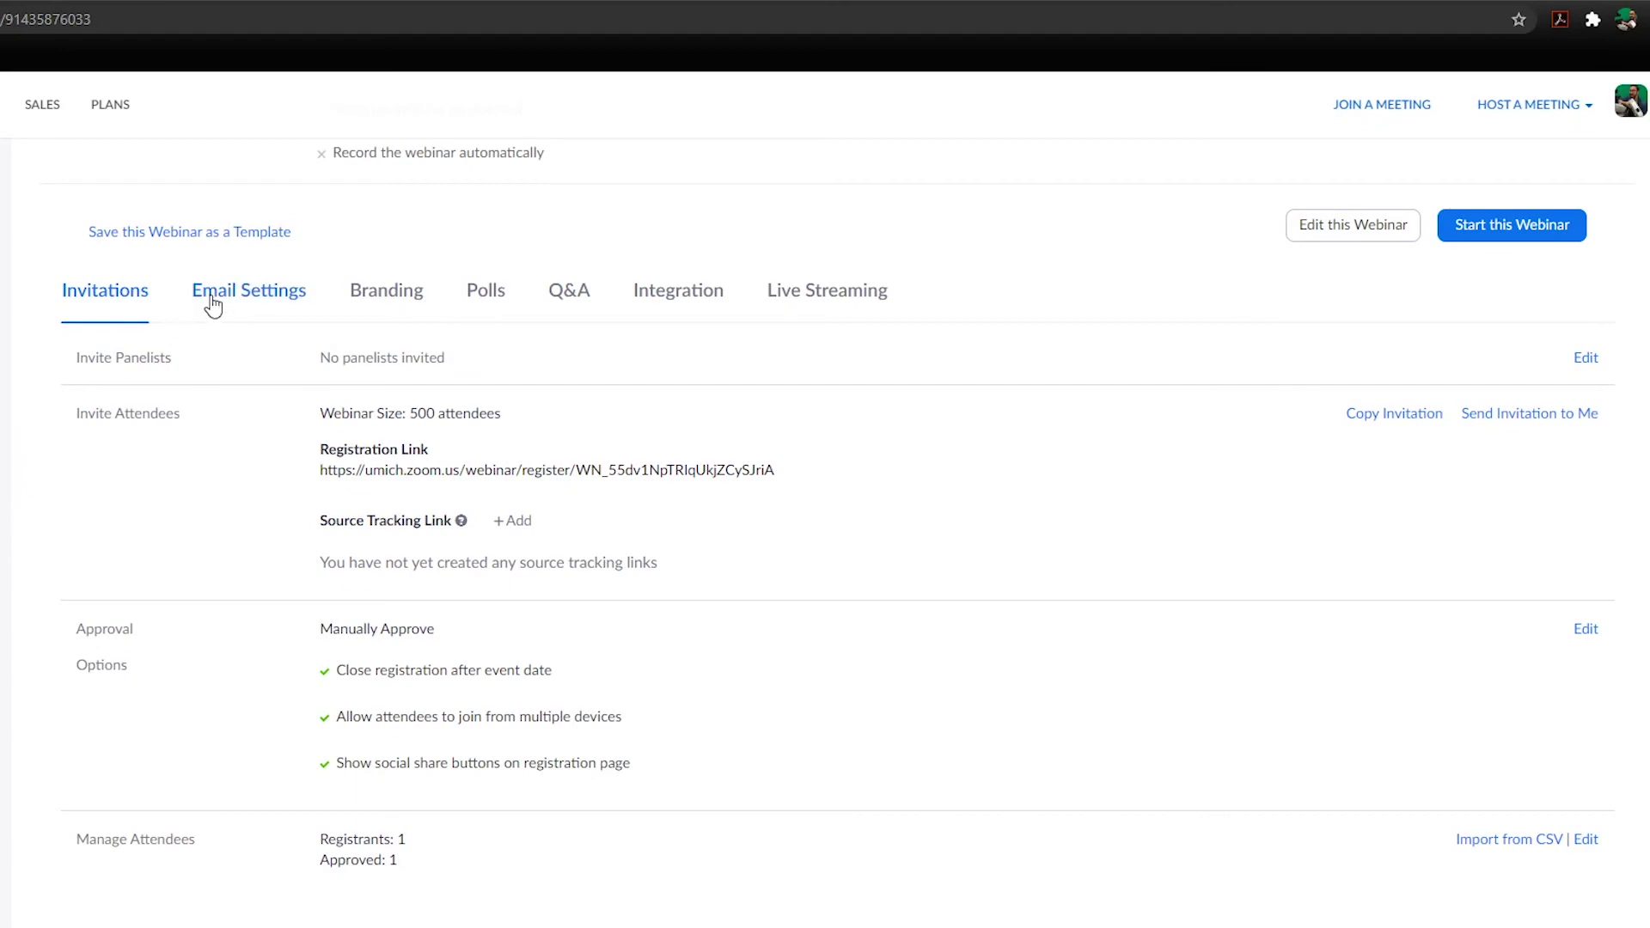
# Display the webinar's Email Settings tab
pyautogui.click(213, 302)
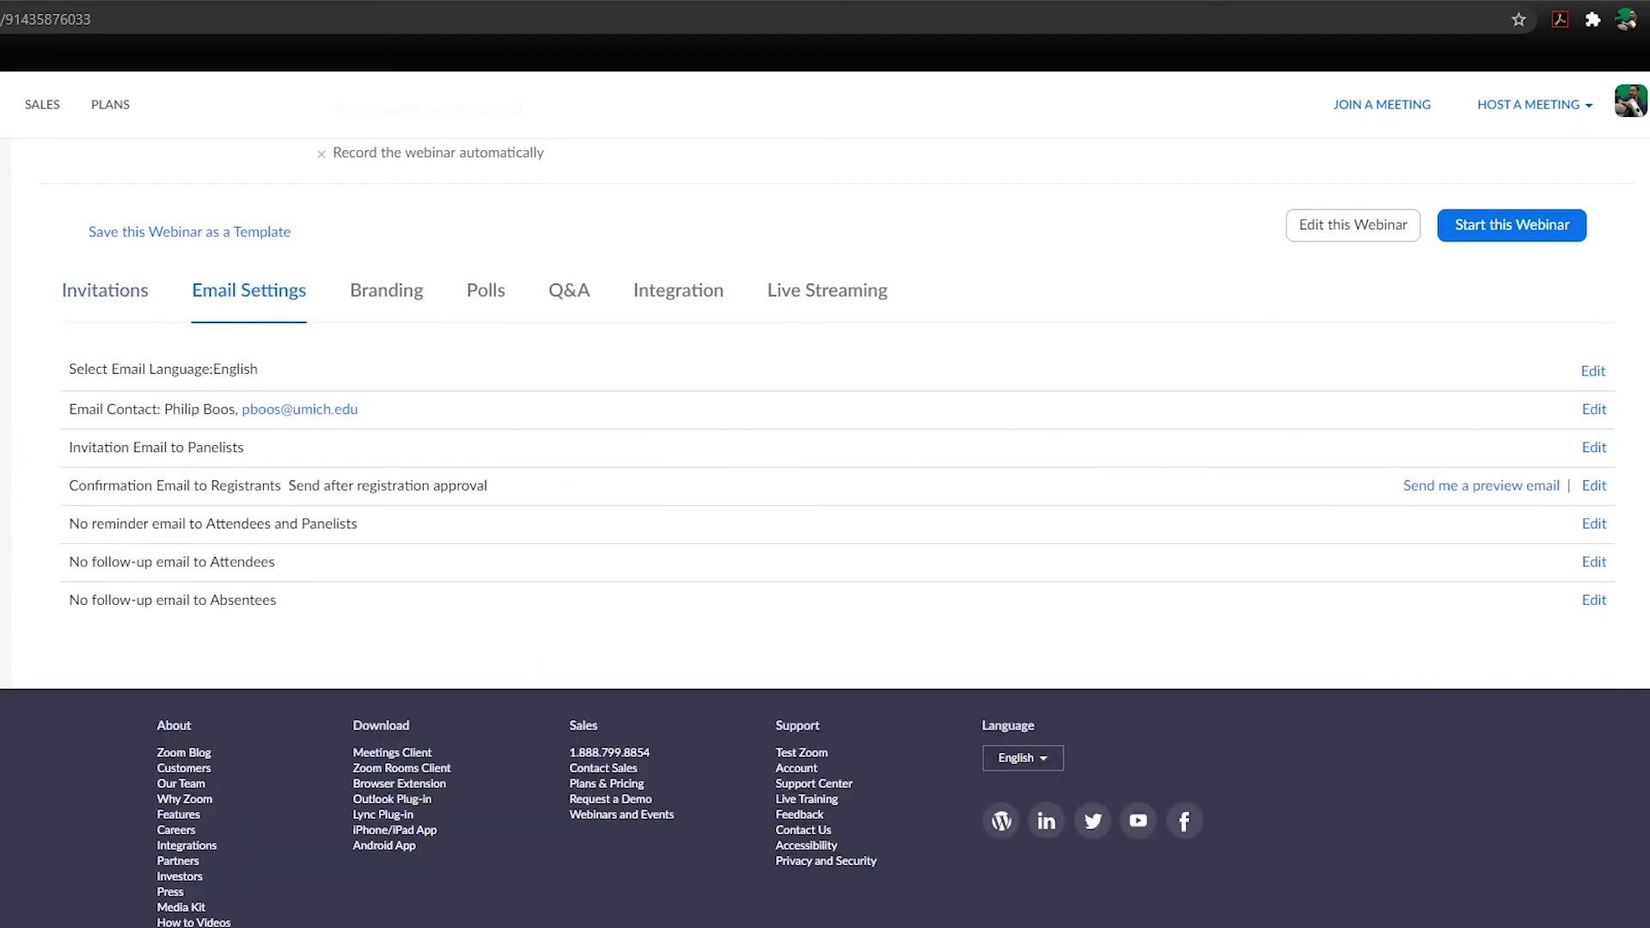